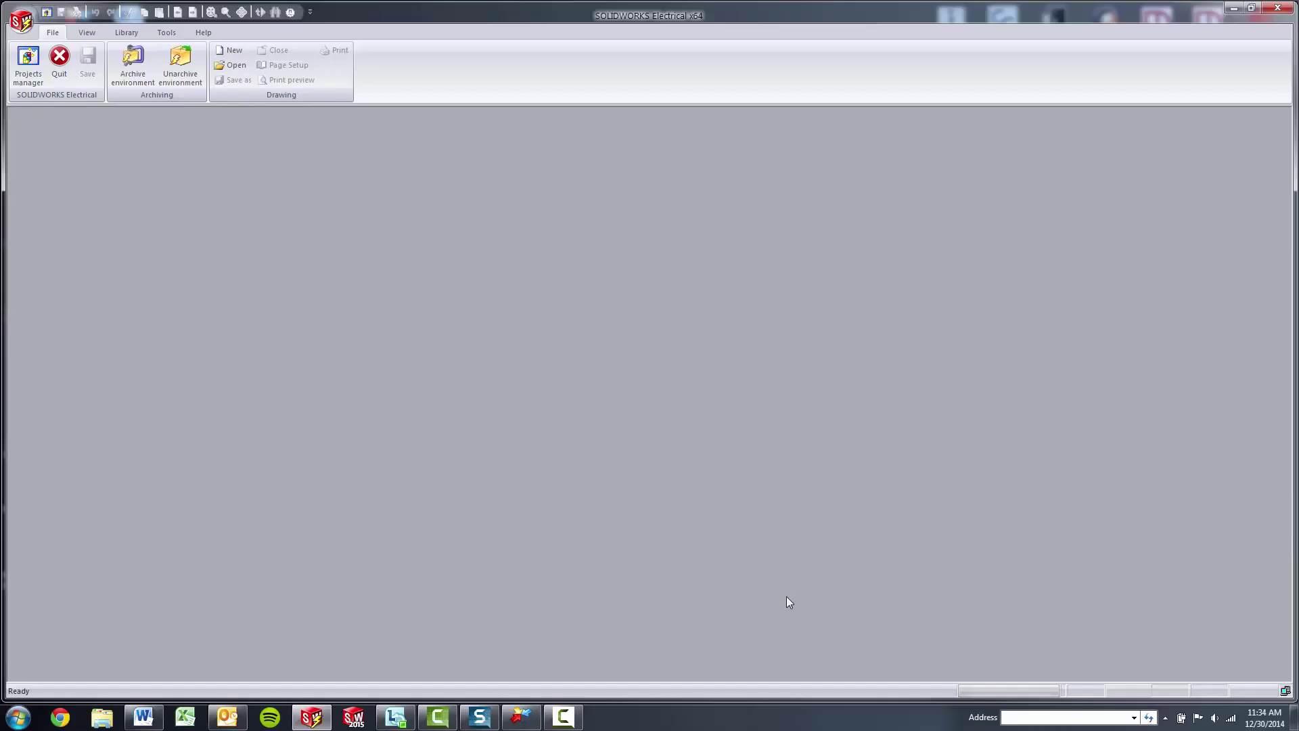
Step: Create a new project from a template chosen in the project template list
click(28, 64)
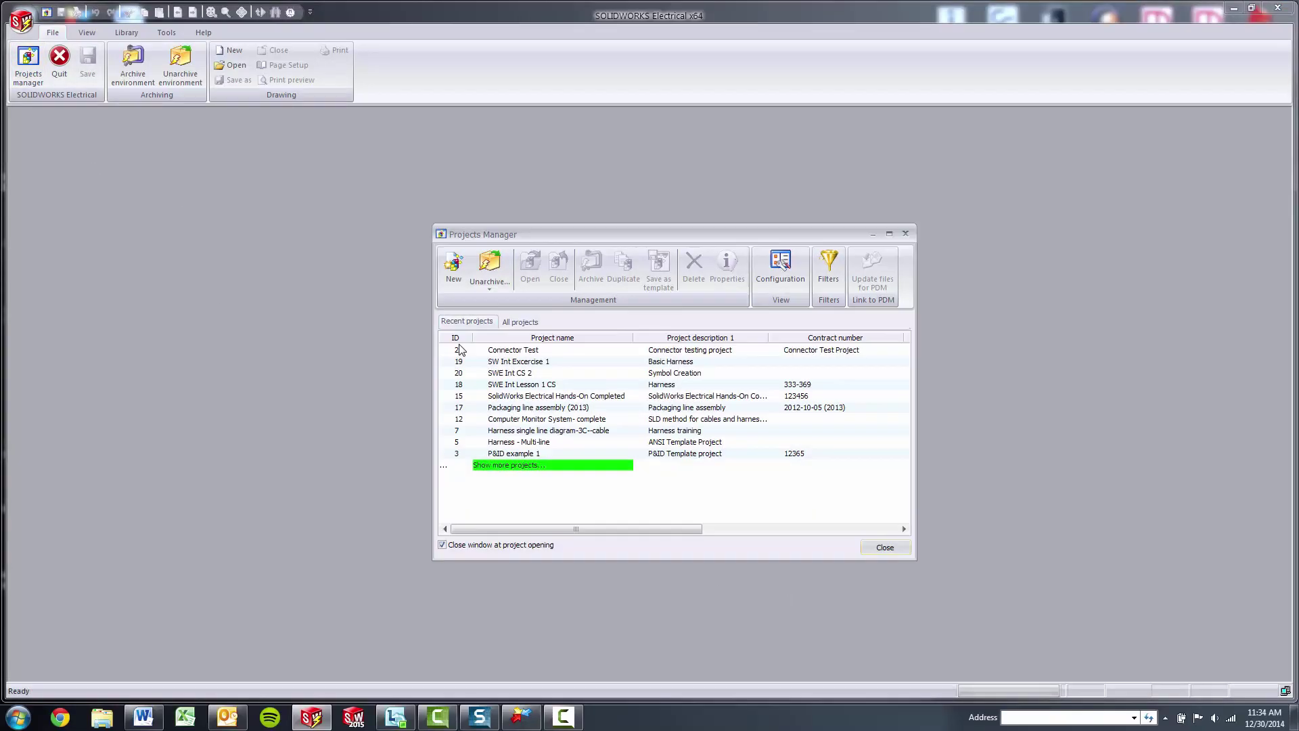
click(454, 268)
click(660, 397)
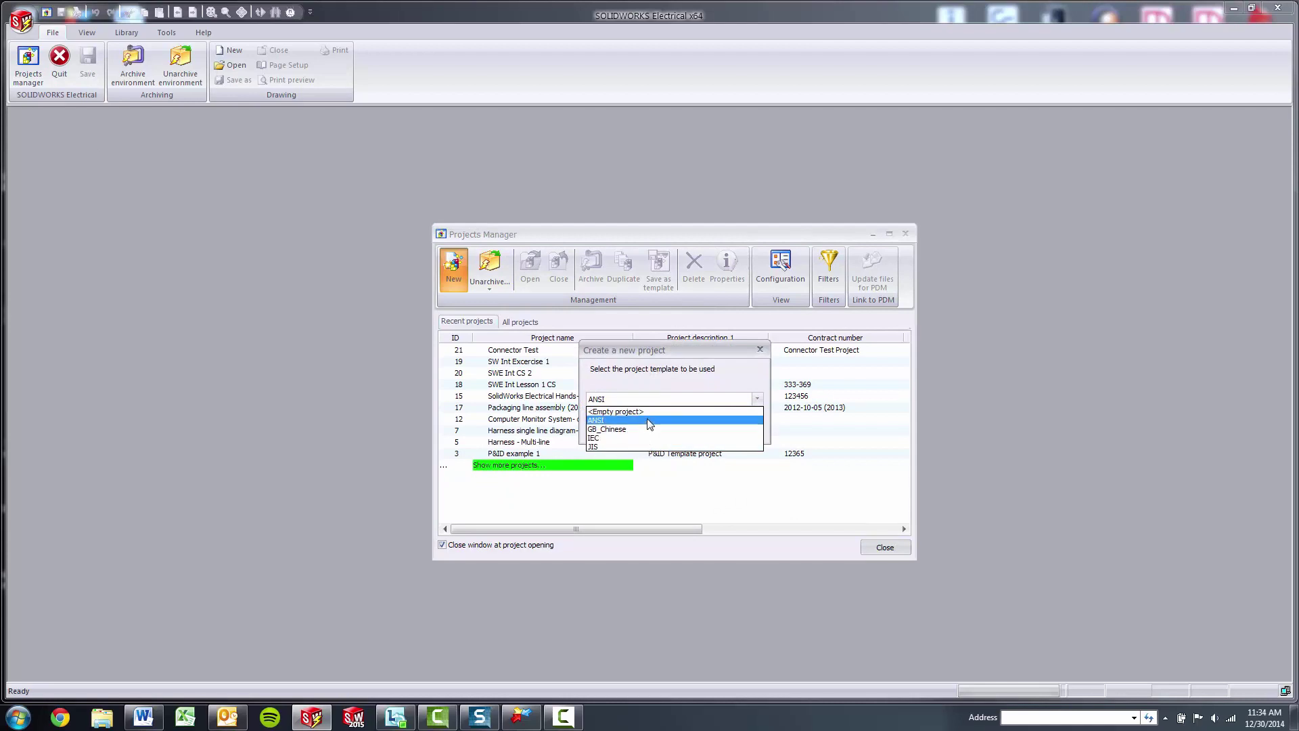
click(647, 418)
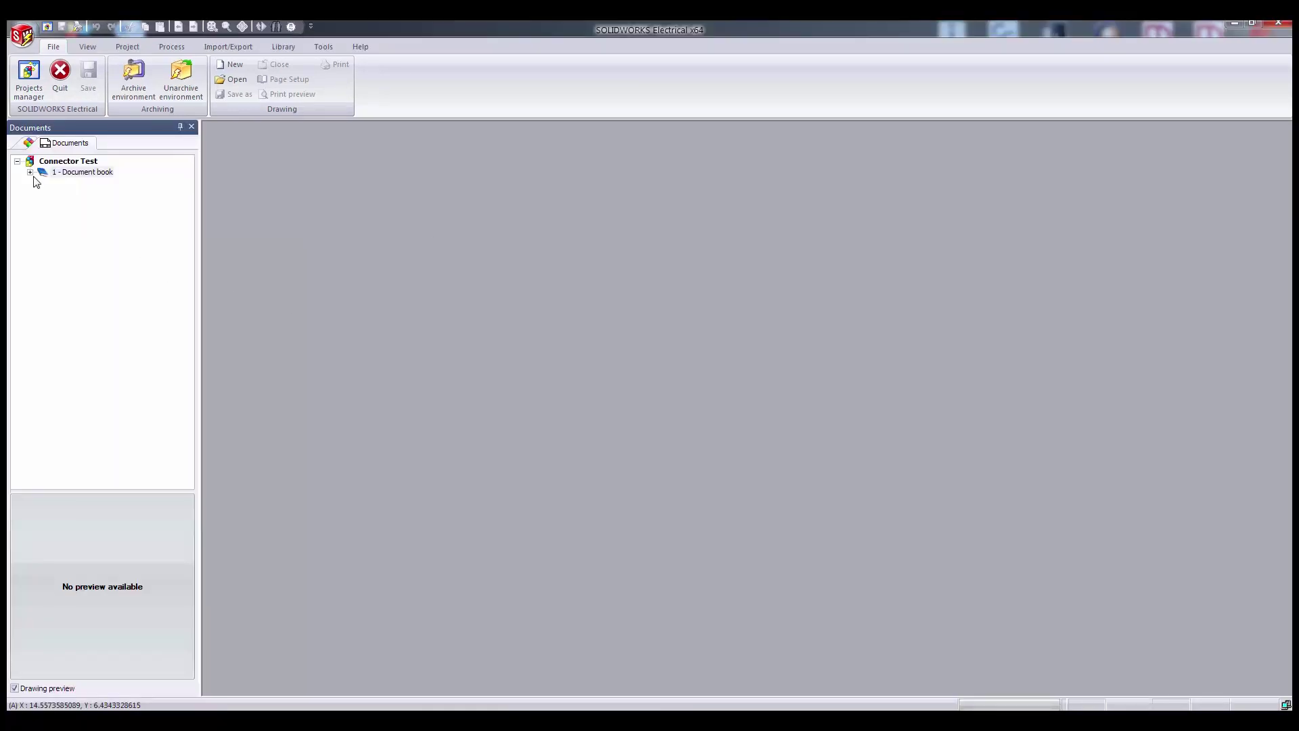
Step: Open the 01 - Cover page drawing from the Document book and bring up Project Configurations
click(30, 172)
double_click(75, 182)
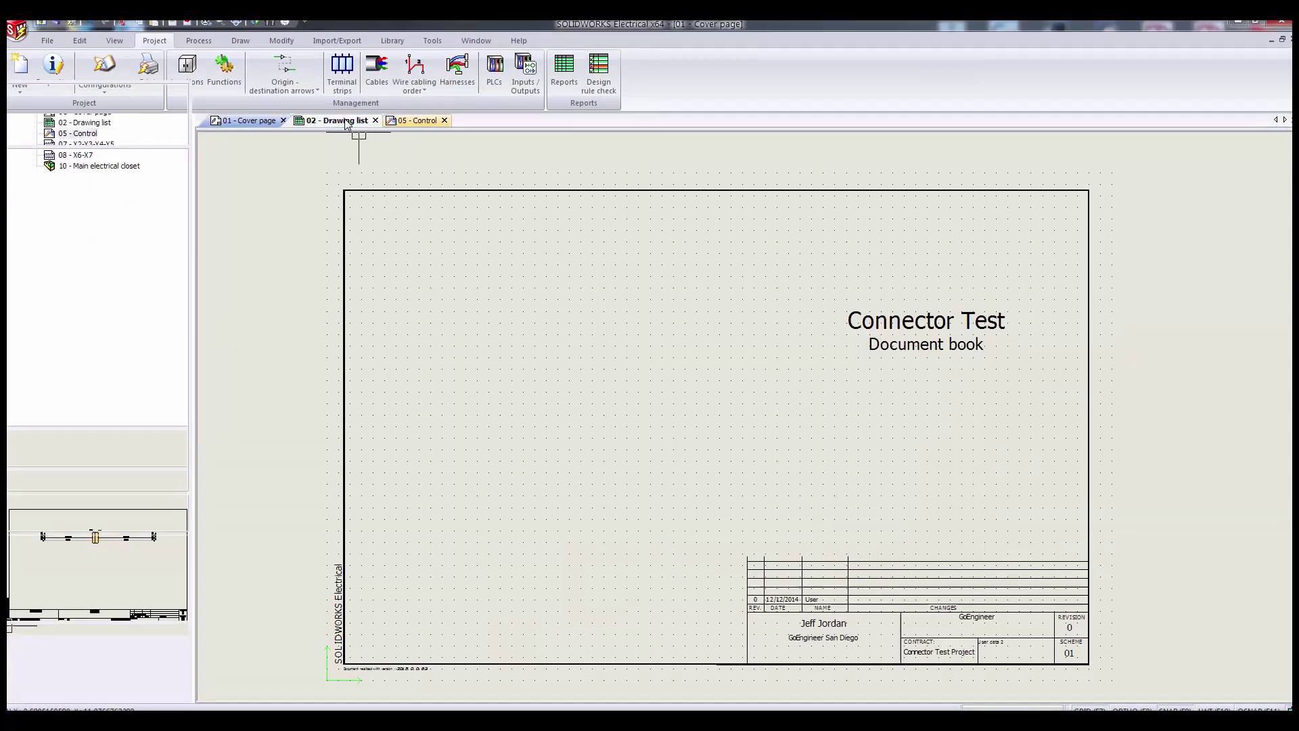
click(389, 122)
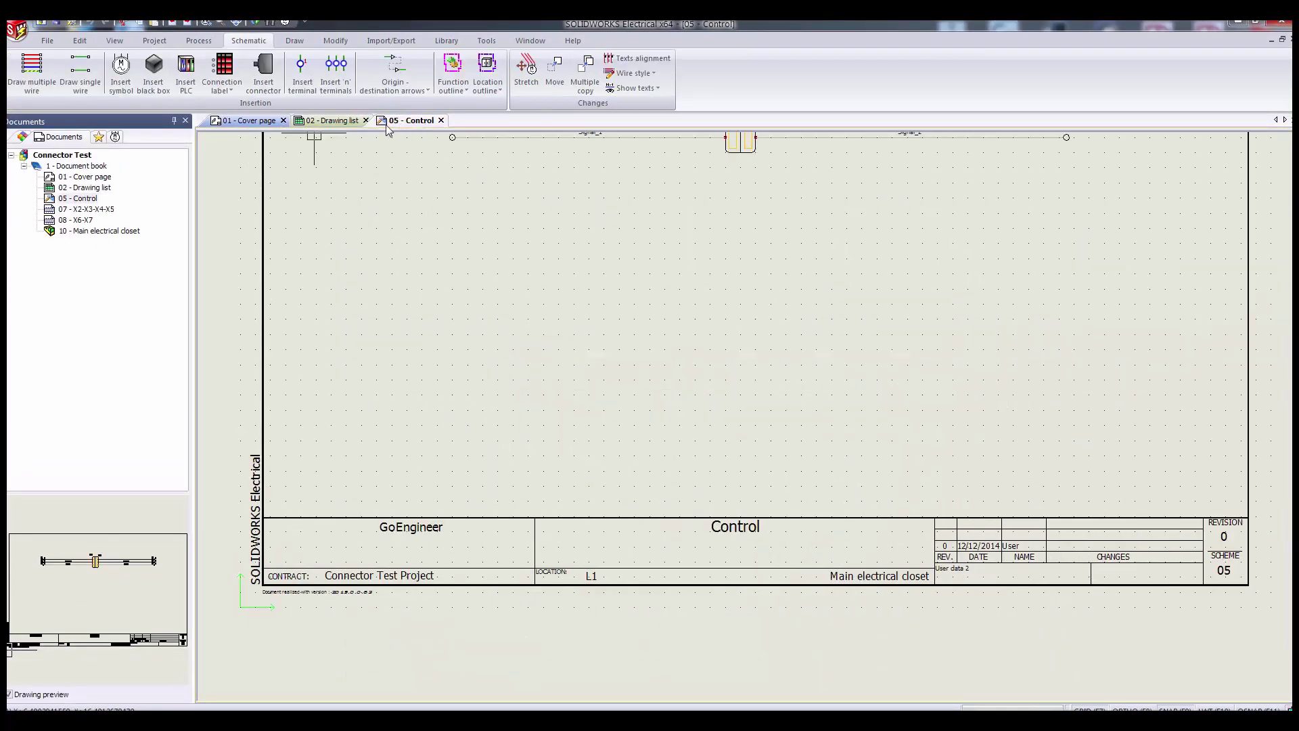
click(249, 120)
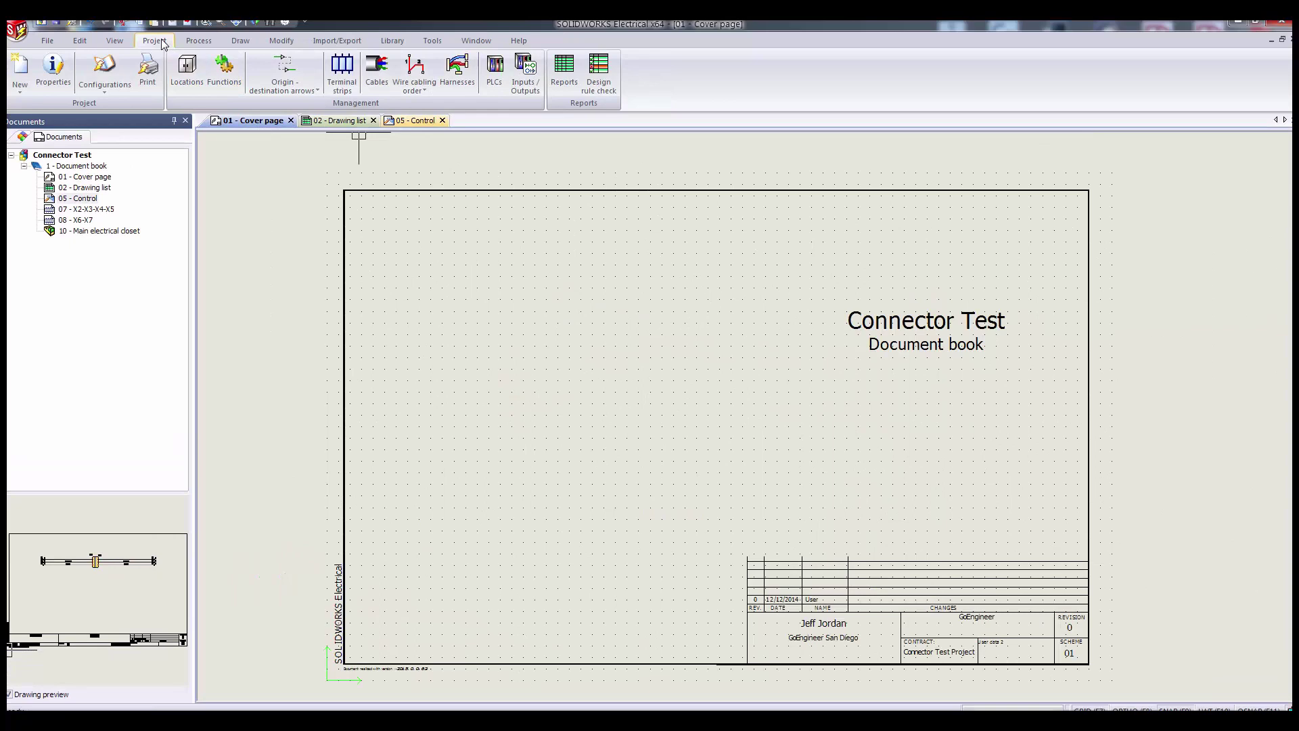
click(104, 67)
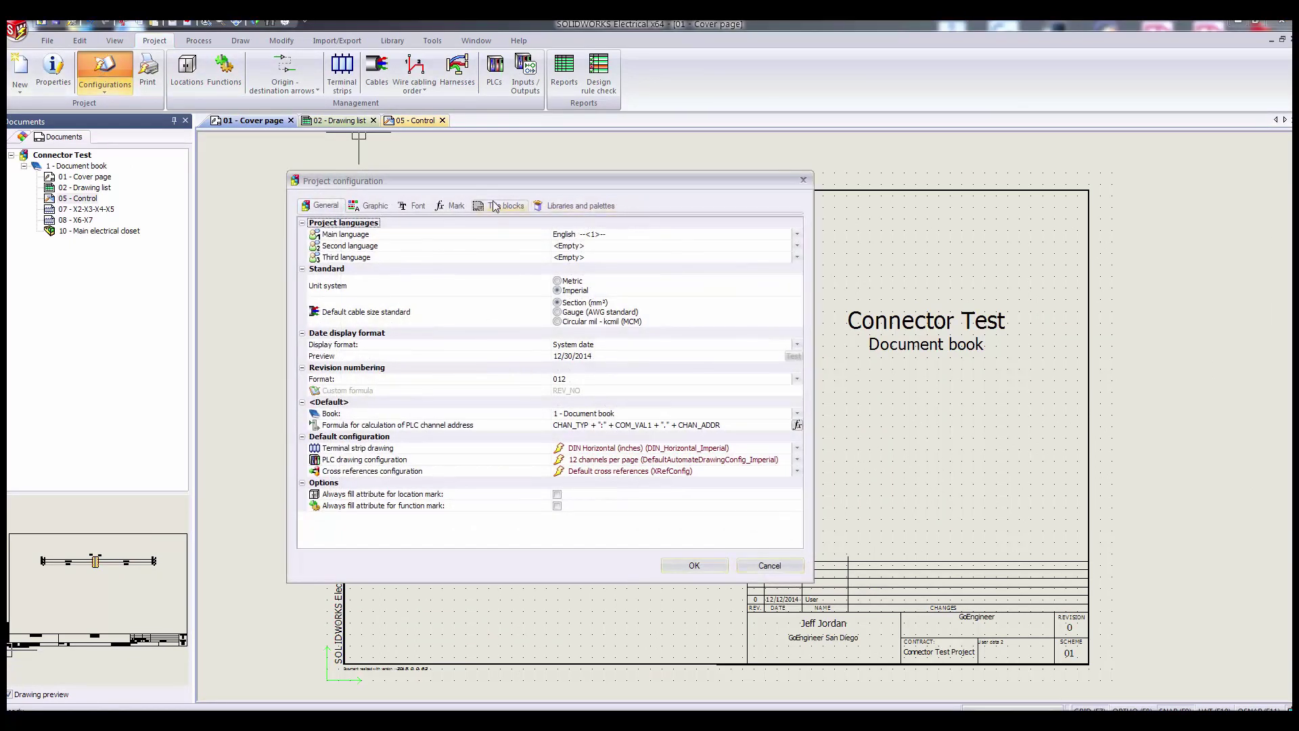
Step: Check the cover page's assigned title block on the Title blocks tab, then cancel without changes
click(493, 207)
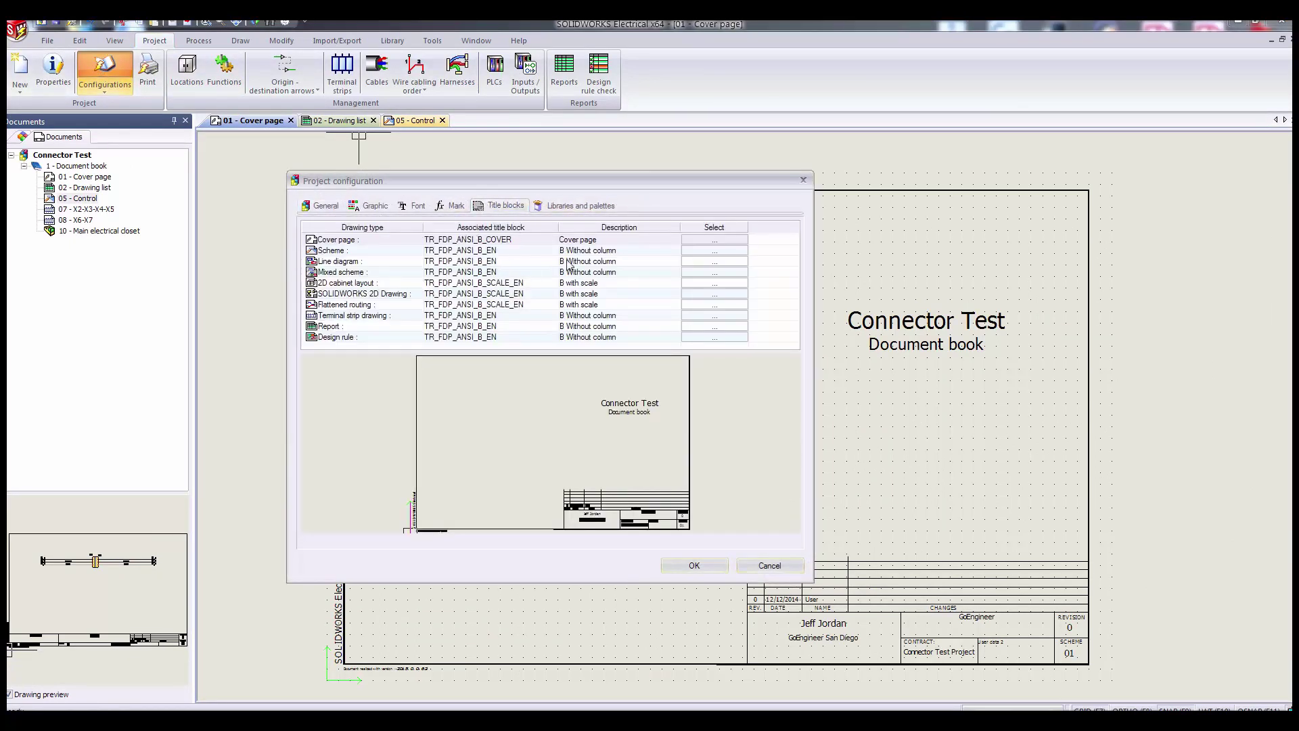
click(698, 241)
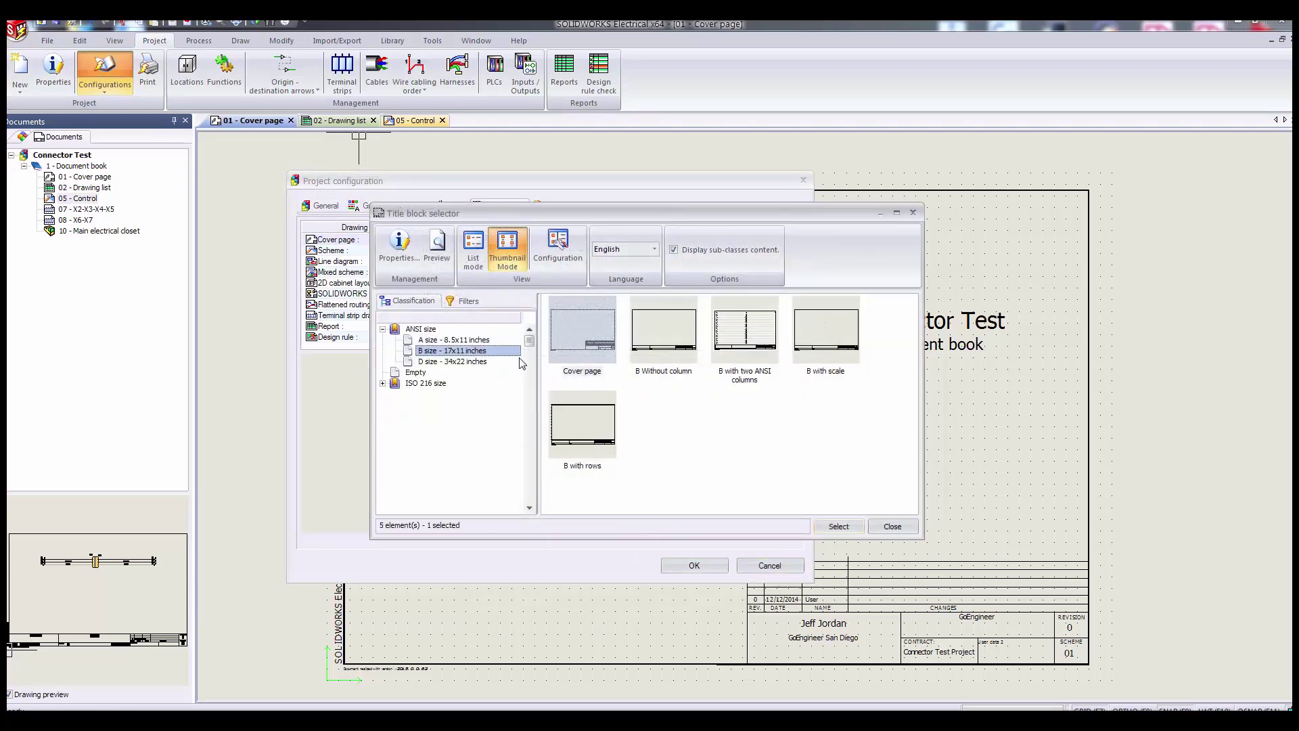
click(891, 526)
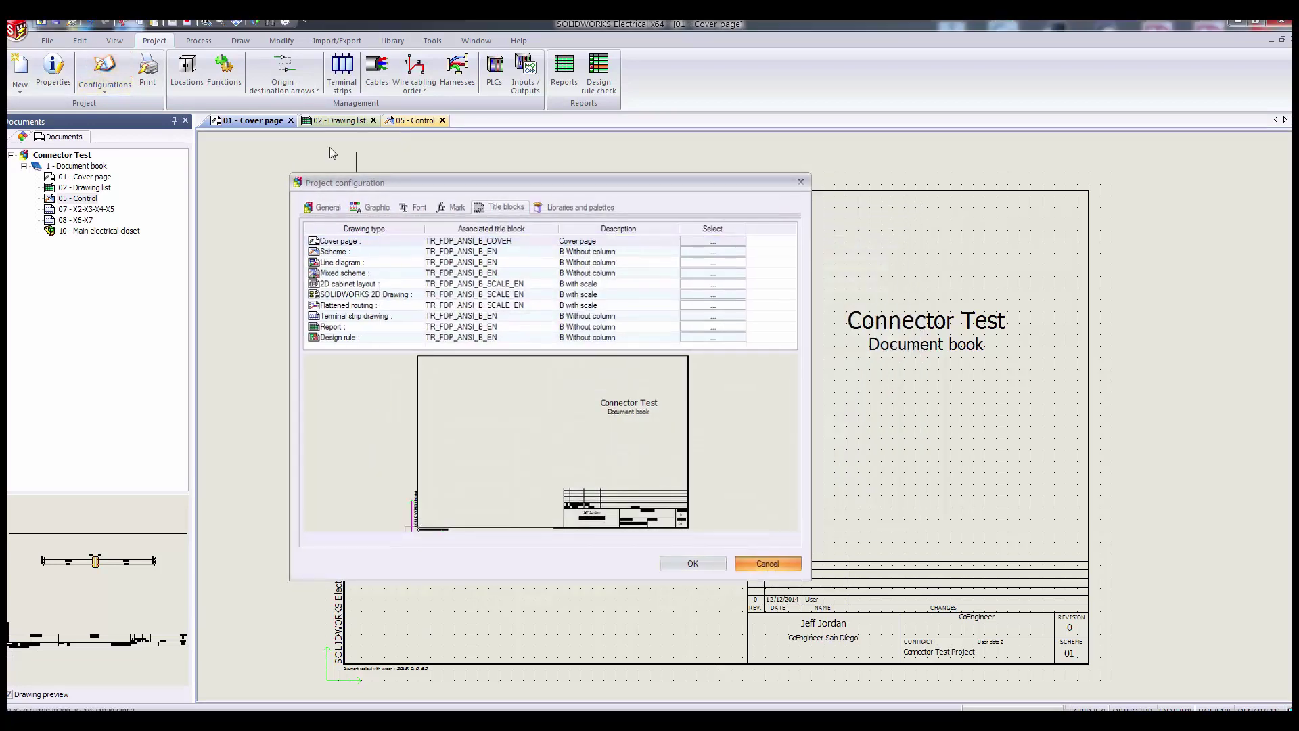
key(Escape)
Step: Look over the Library's Title blocks manager and close it
click(392, 41)
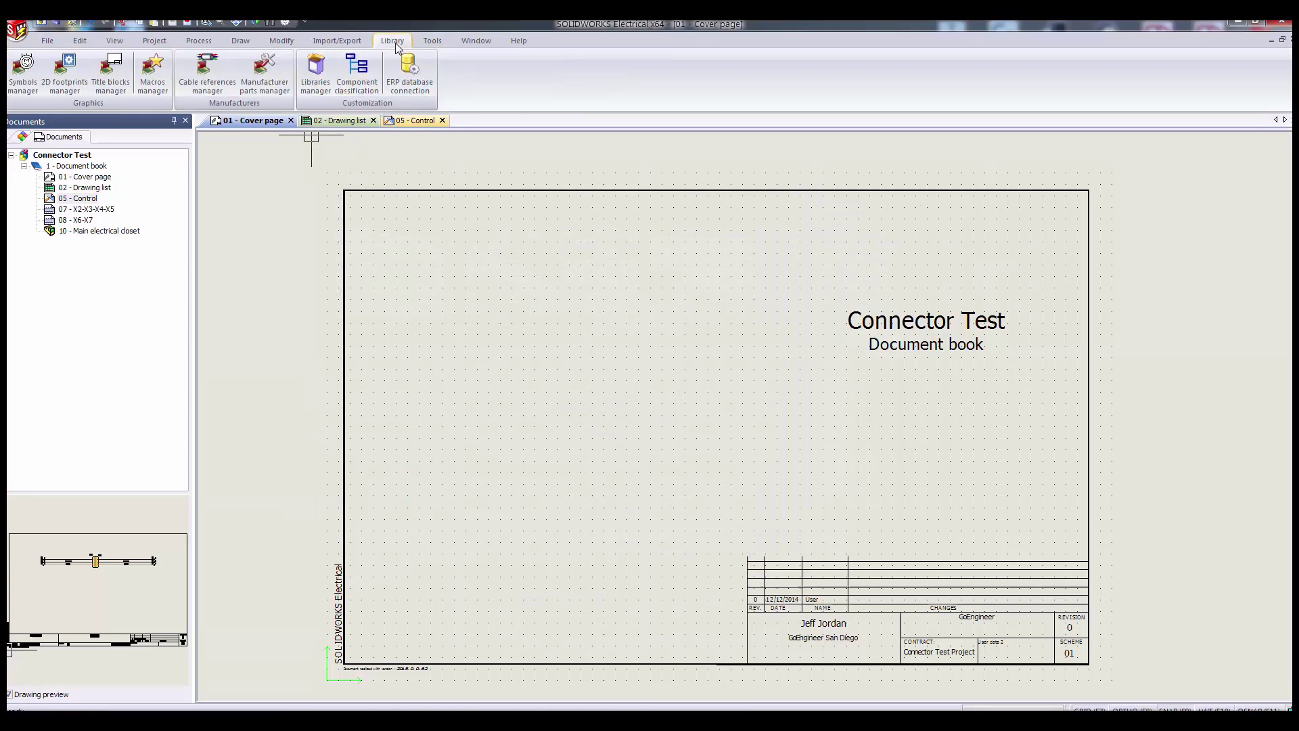
click(119, 78)
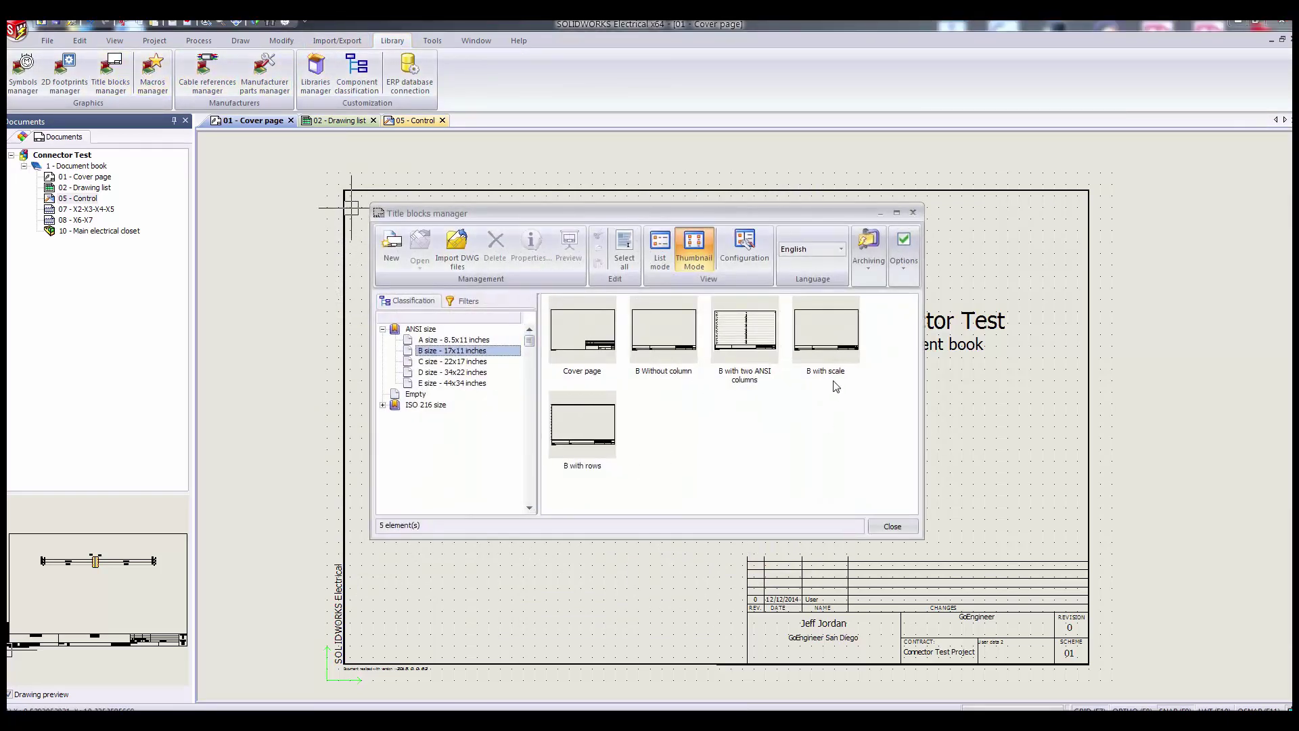
click(913, 212)
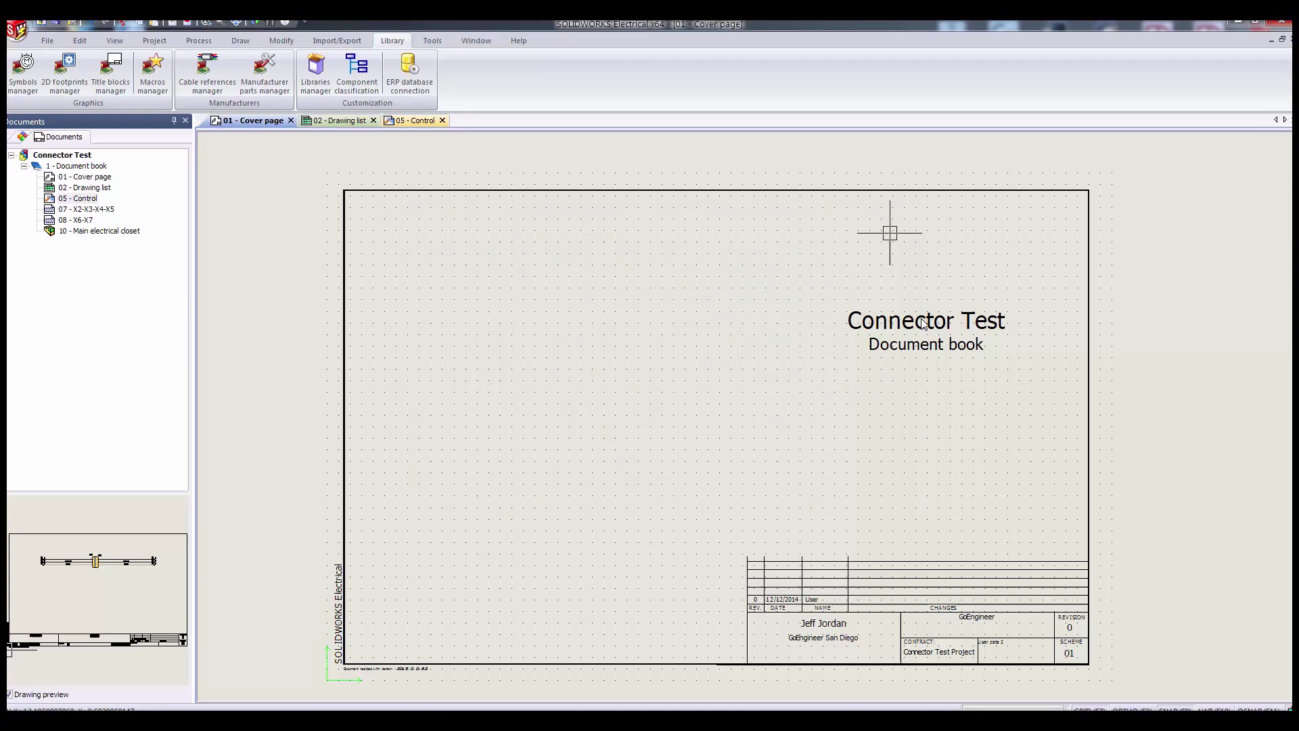
Step: Reopen 01 - Cover page from Connector Test > Document book, centring its title block
scroll(965, 510, up, 3)
middle_drag(966, 511, 891, 343)
scroll(880, 407, up, 1)
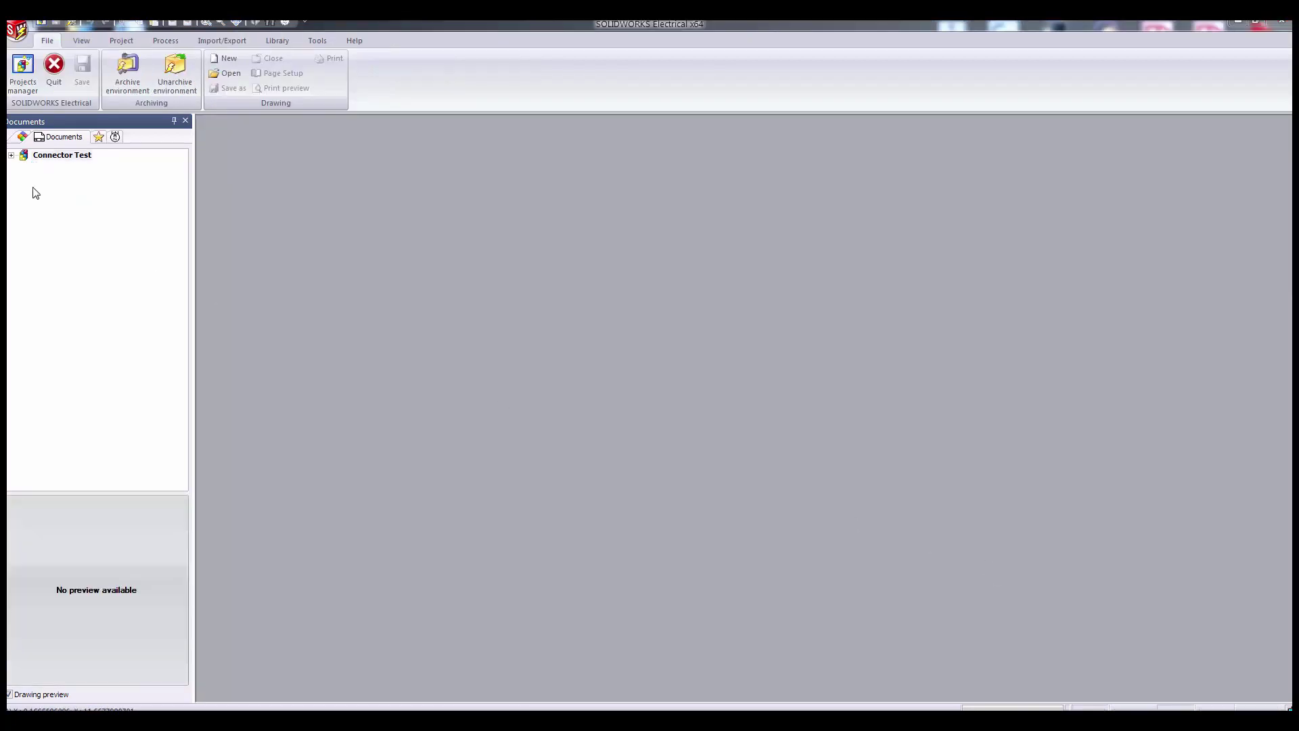
click(11, 157)
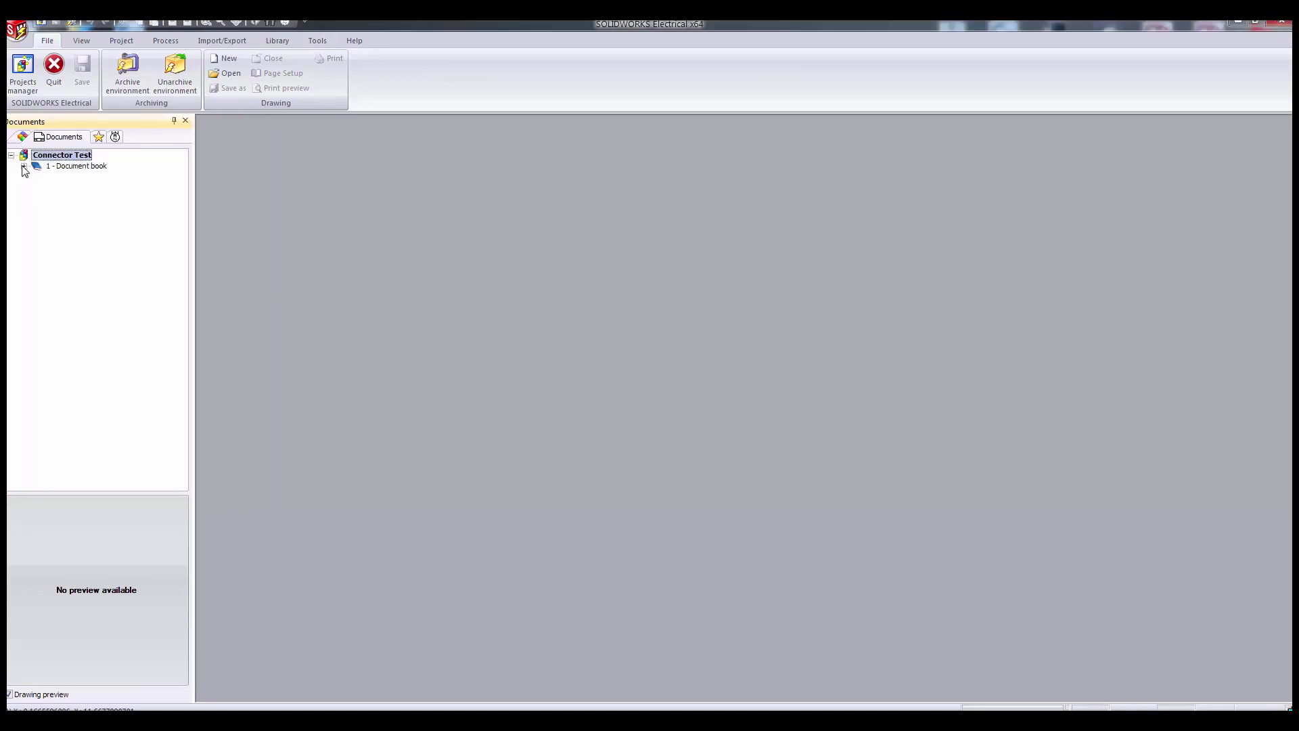
click(24, 167)
double_click(57, 178)
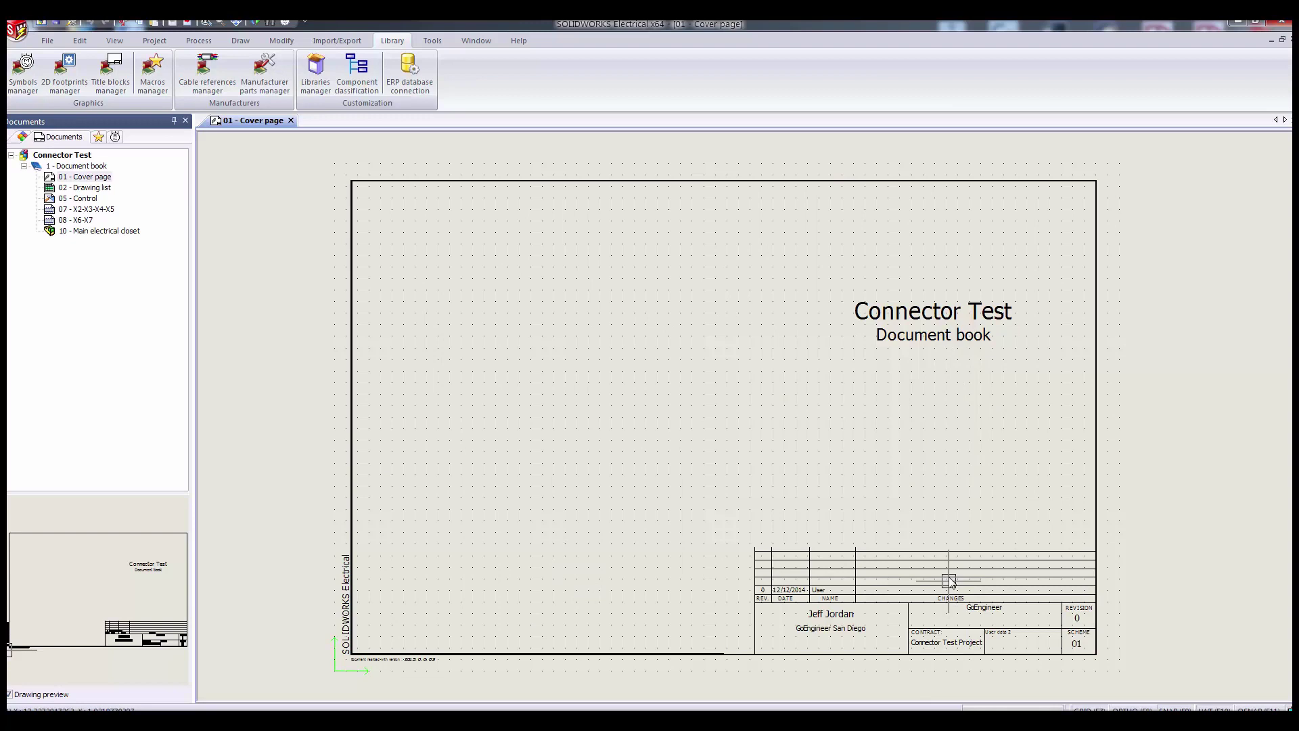
scroll(961, 581, up, 2)
middle_drag(982, 587, 856, 456)
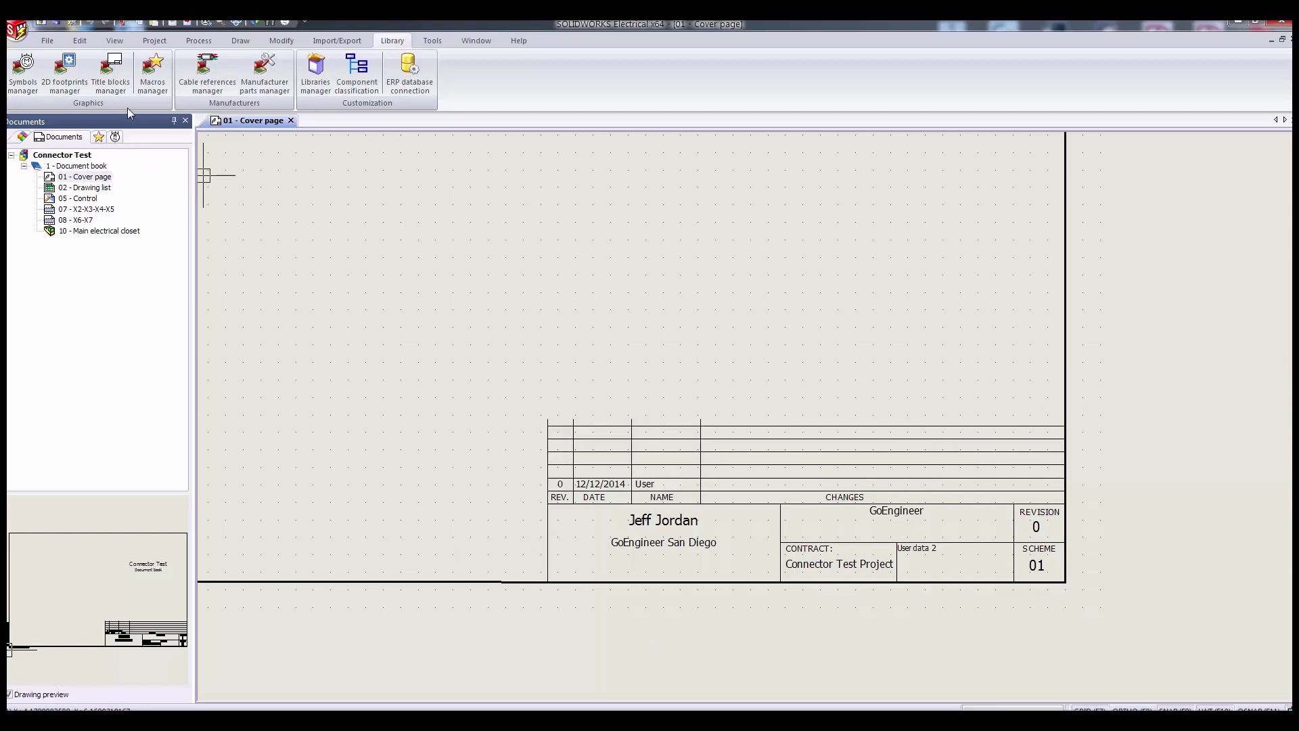
click(154, 40)
Step: Enter 'Very interesting user data!' as User data 1 and 'Such wow, so interesting' as User data 2
click(59, 76)
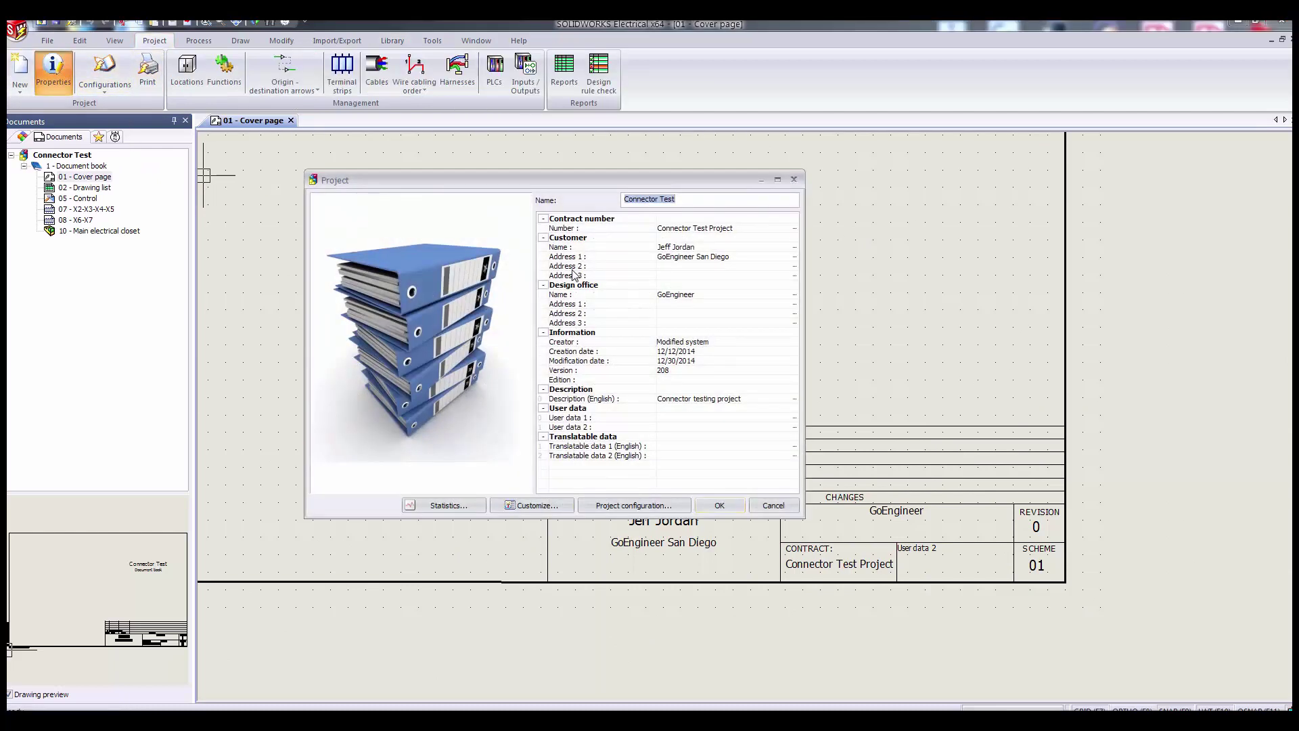
click(701, 417)
text(V)
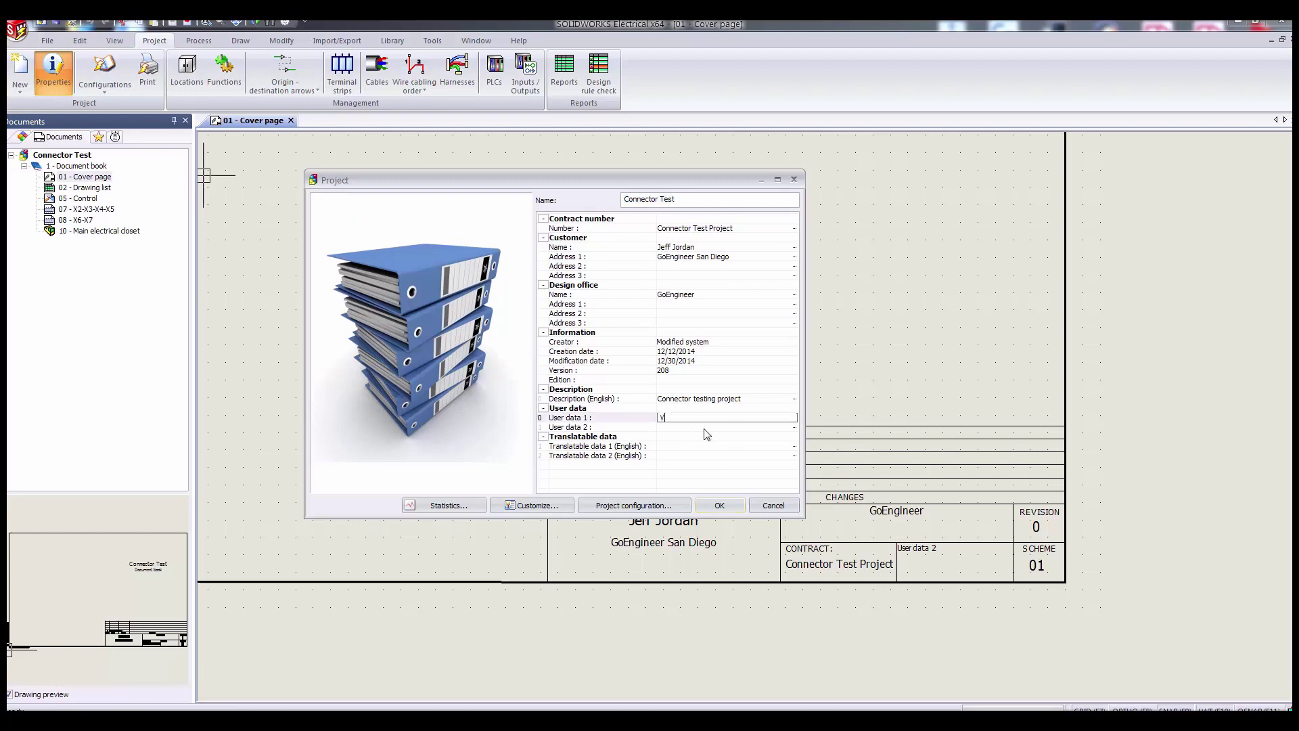
text(ery interesting u)
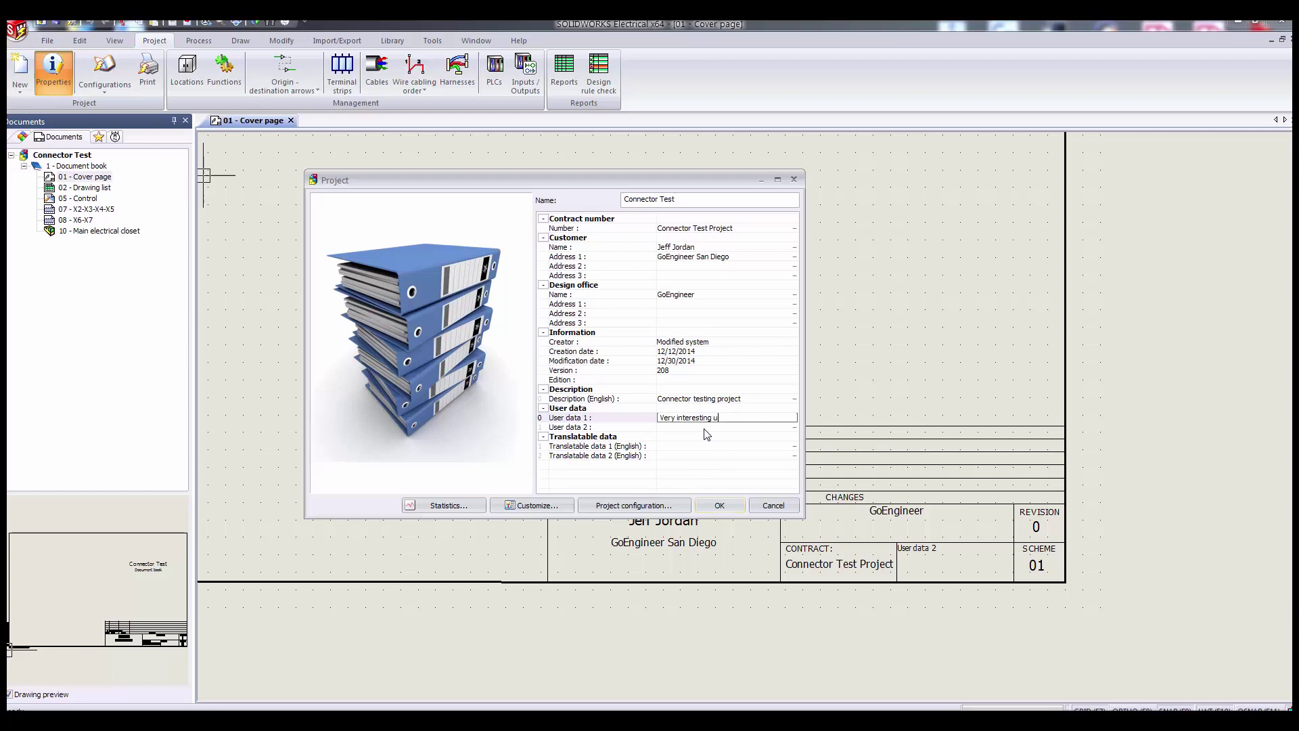
text(ser data!)
key(Tab)
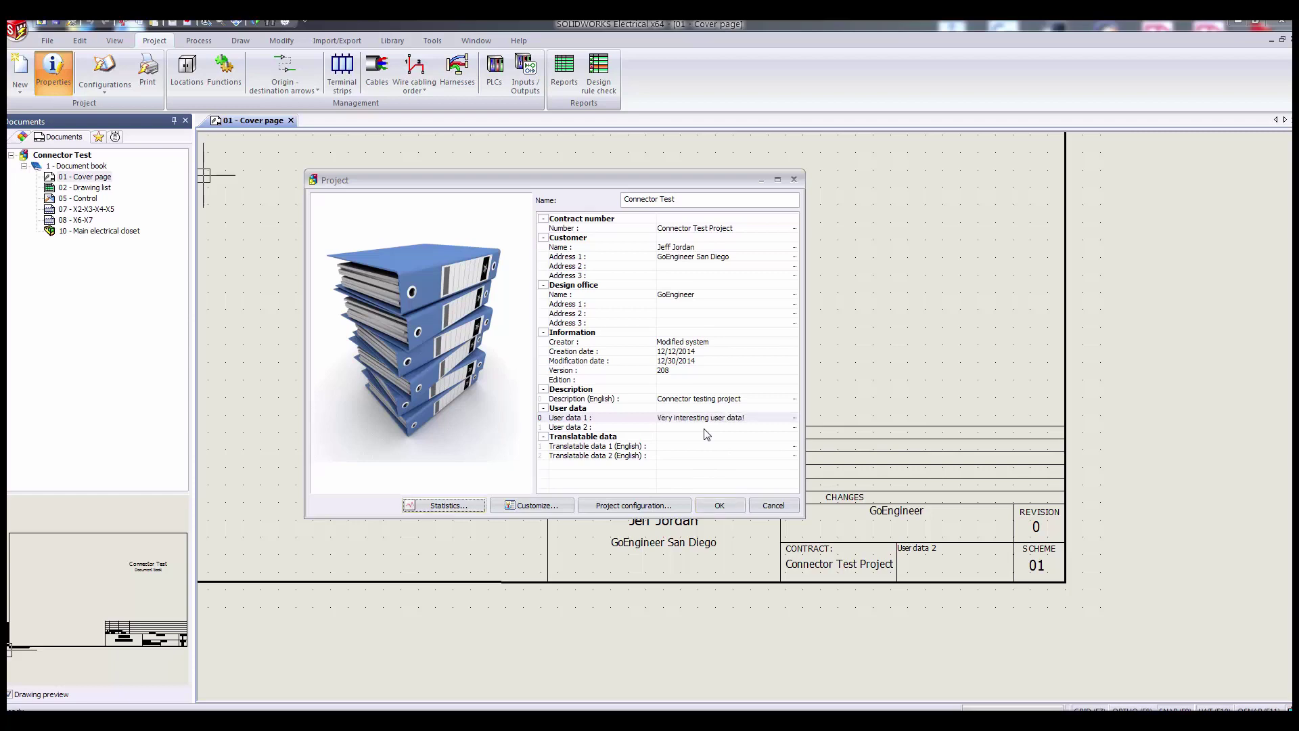
click(705, 428)
text(Such wow, s)
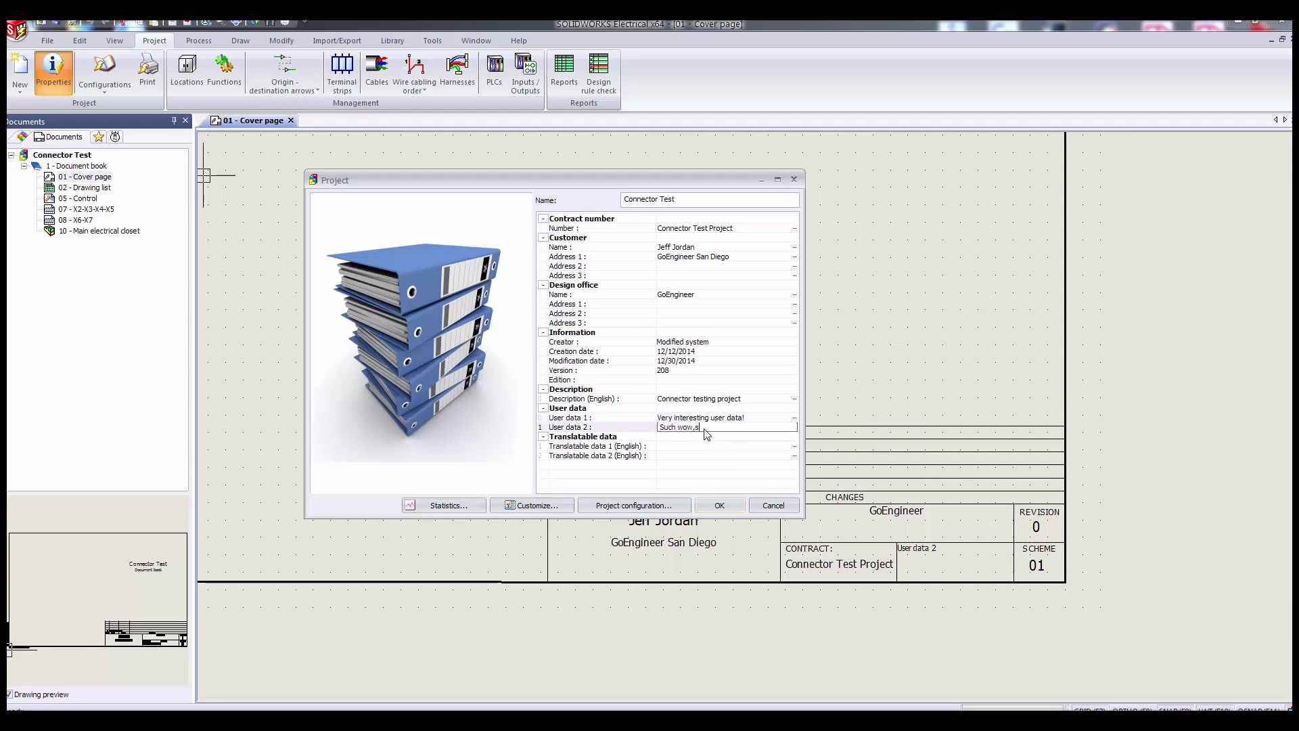
text(o interesting)
click(719, 505)
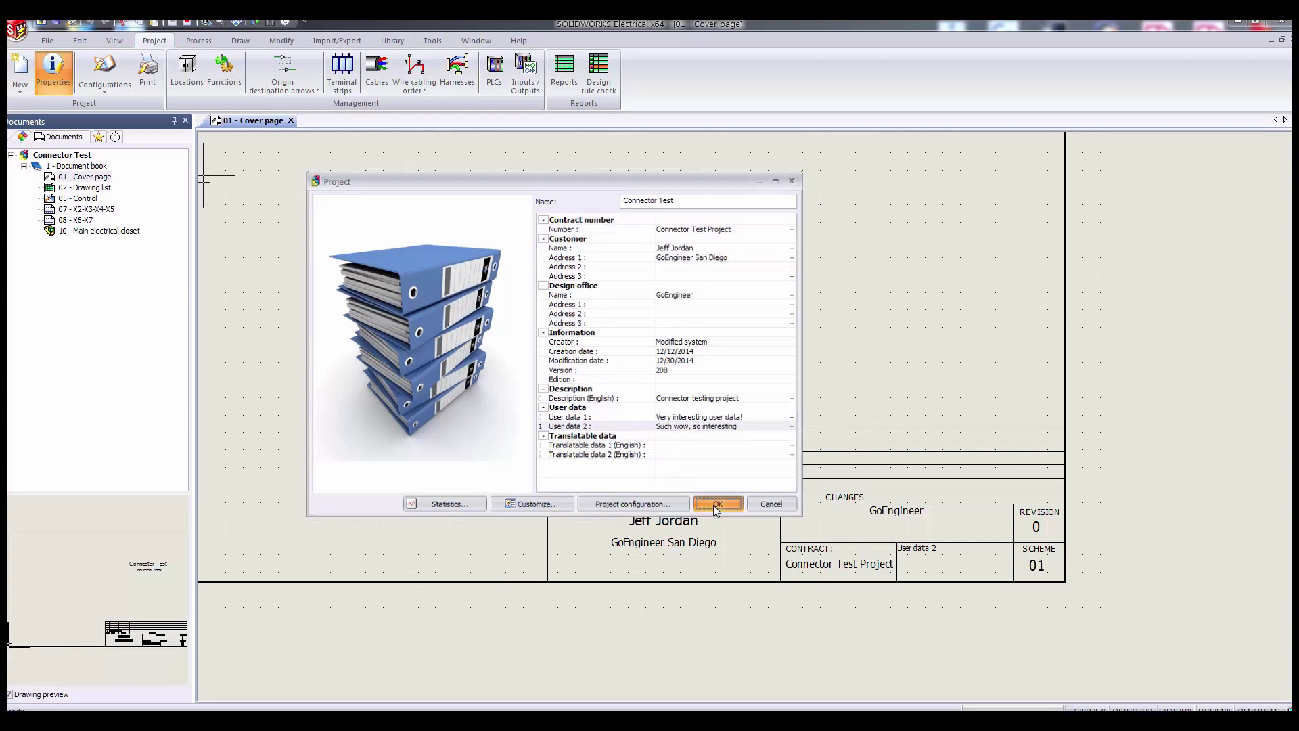
Step: Update the 01 - Cover page title block from project data and zoom out to the whole sheet
middle_drag(778, 438, 700, 387)
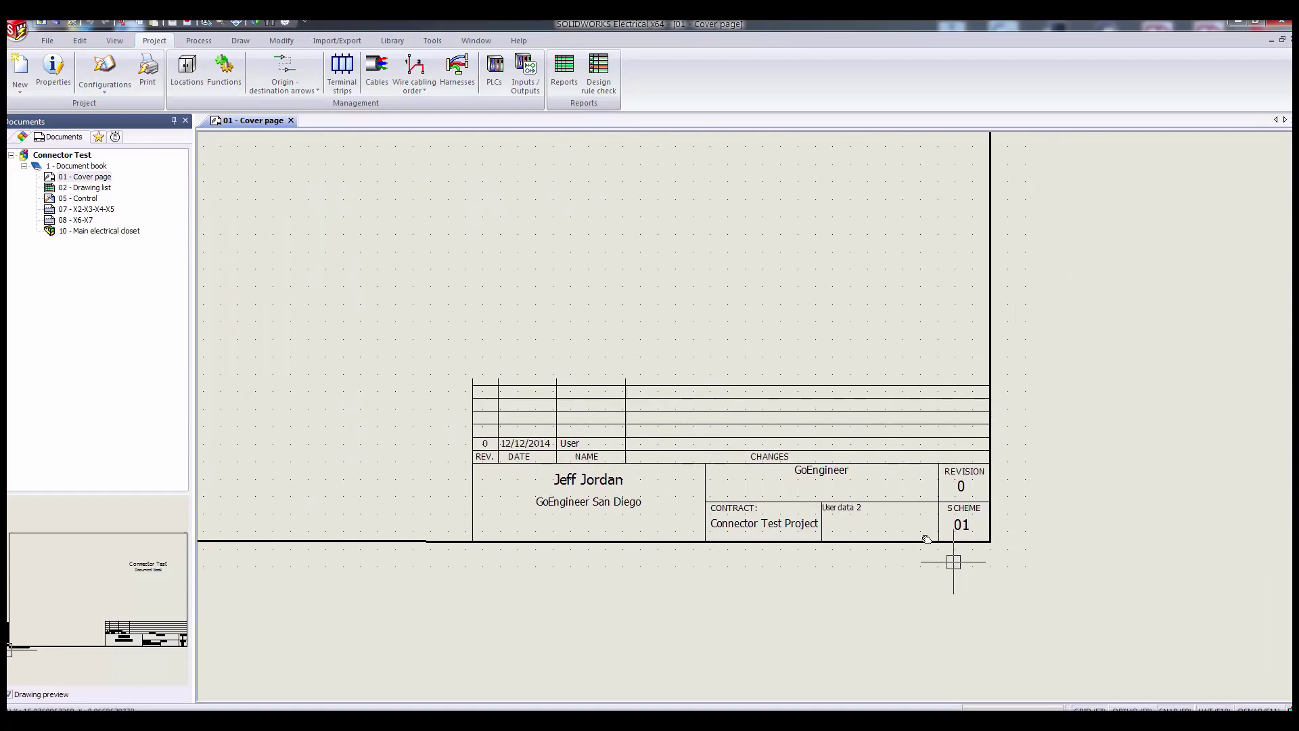
right_click(87, 178)
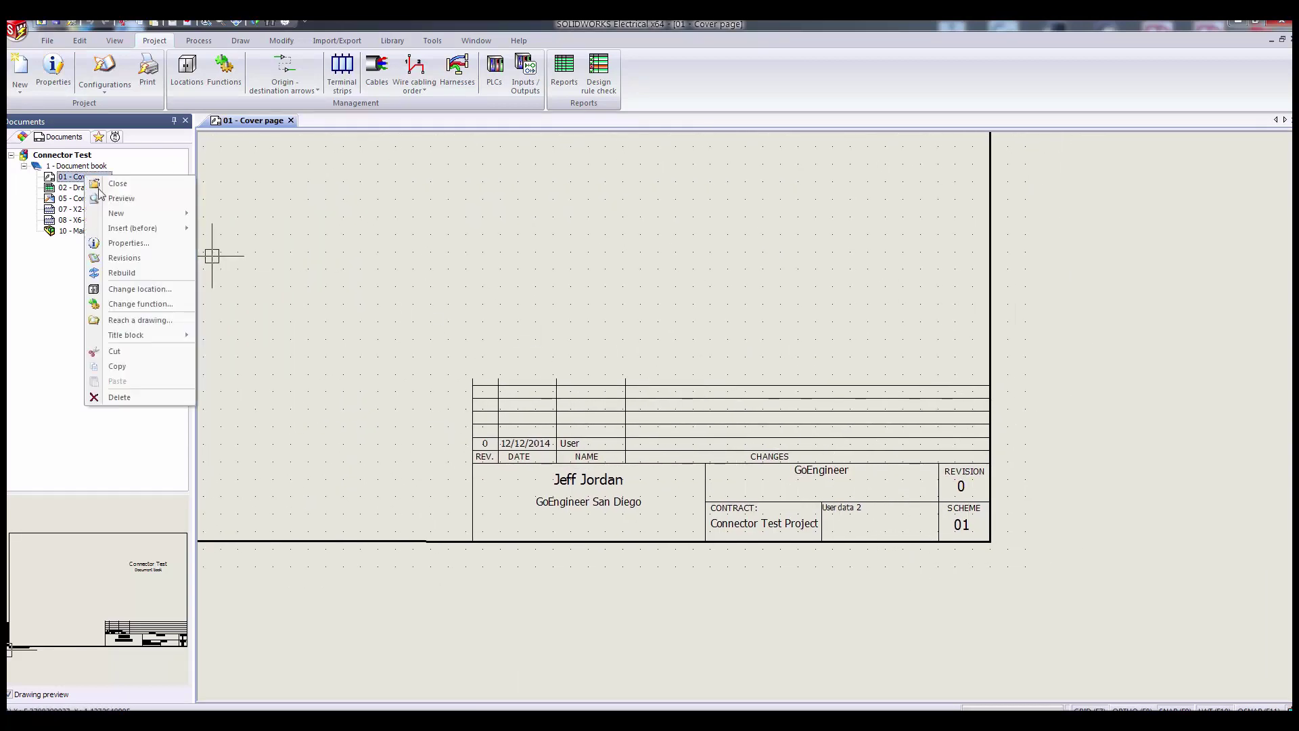
mouse_move(139, 338)
click(278, 338)
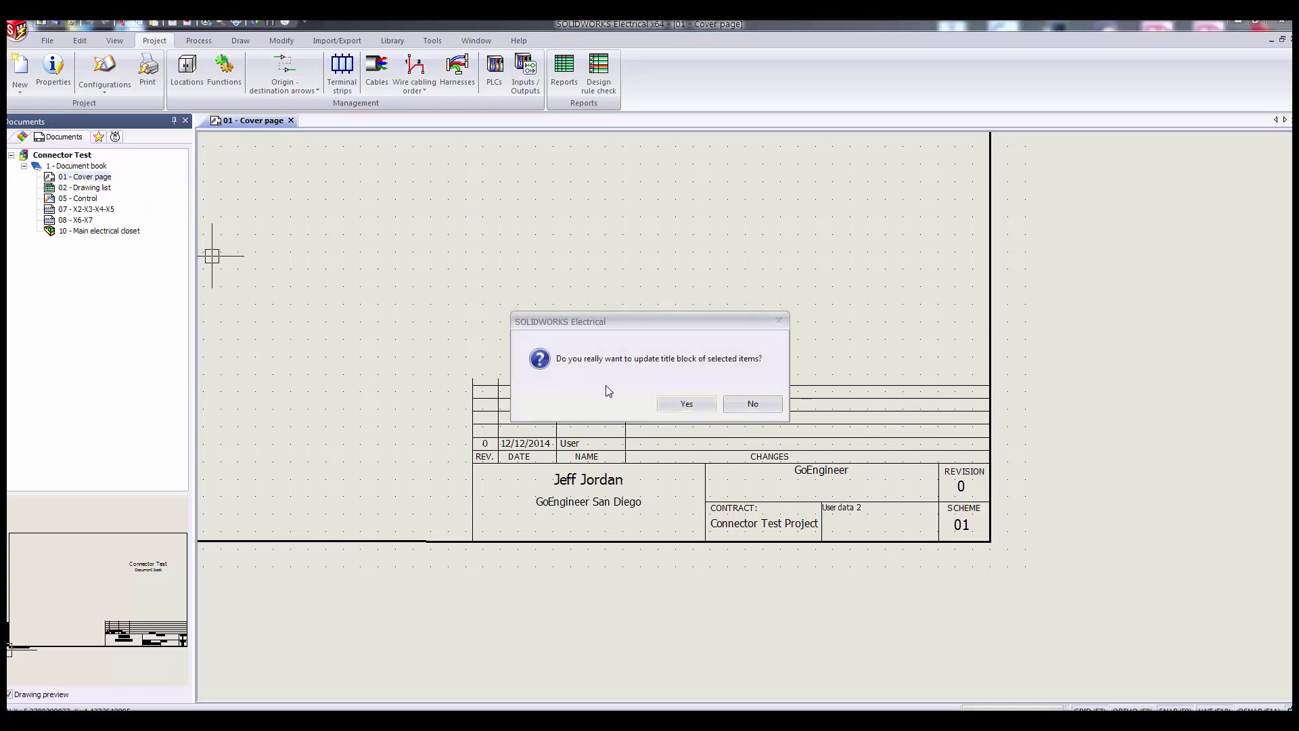
click(686, 403)
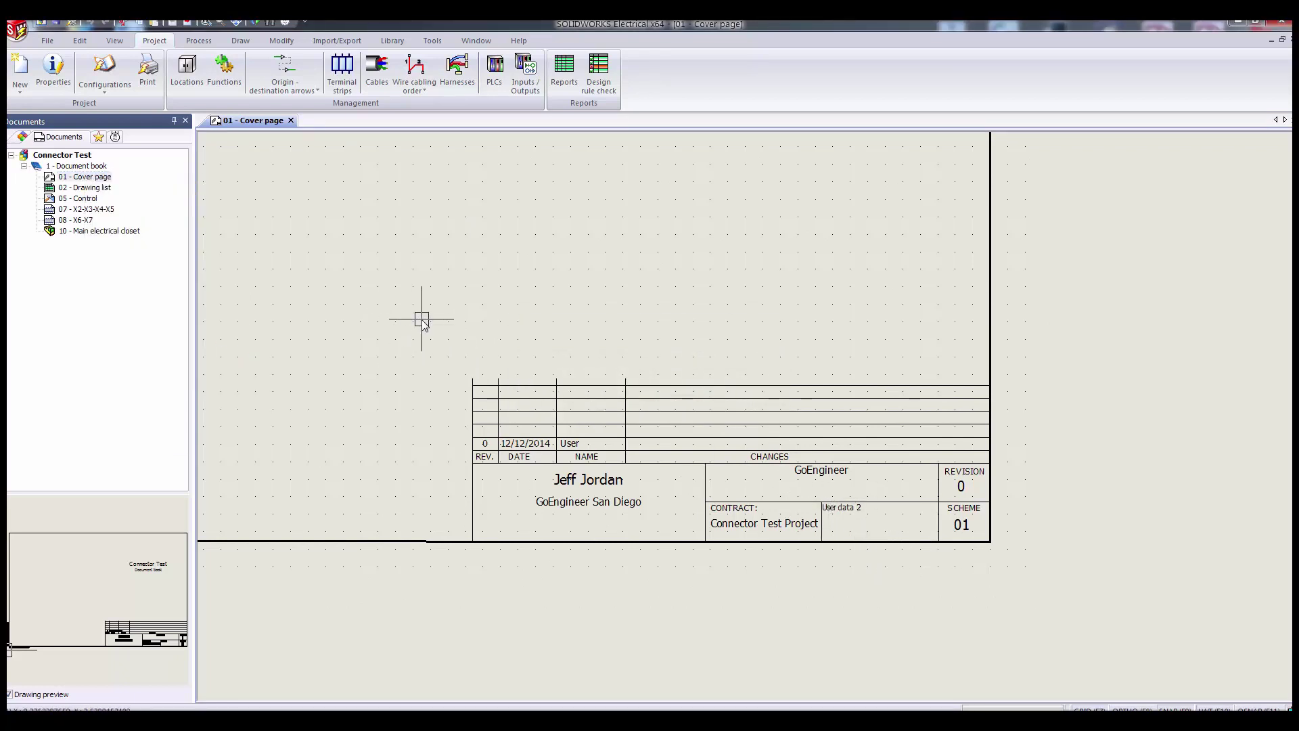
scroll(420, 315, down, 1)
scroll(419, 293, down, 1)
middle_drag(420, 293, 667, 456)
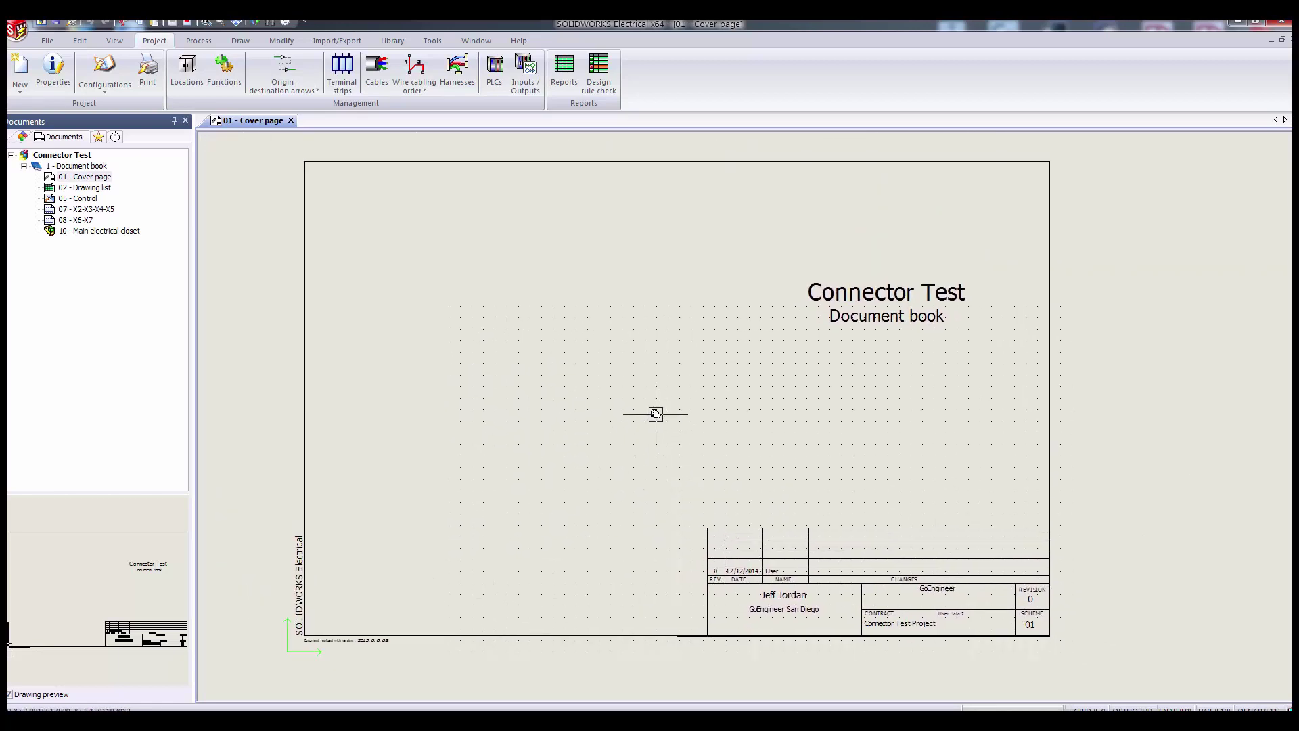
Step: Open the TR_FDP_ANSI_B_COVER.dwg template from the cover page and pan to its lower-right cells
right_click(96, 177)
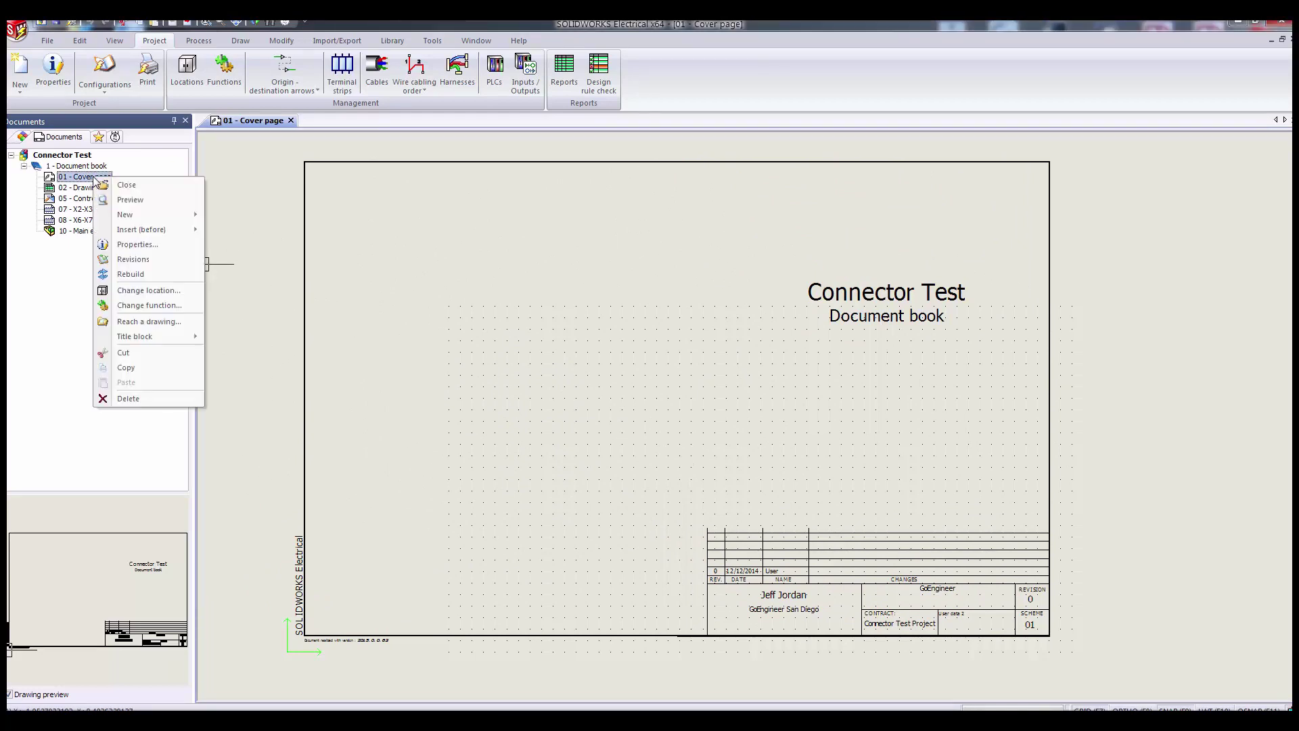
mouse_move(145, 336)
click(233, 388)
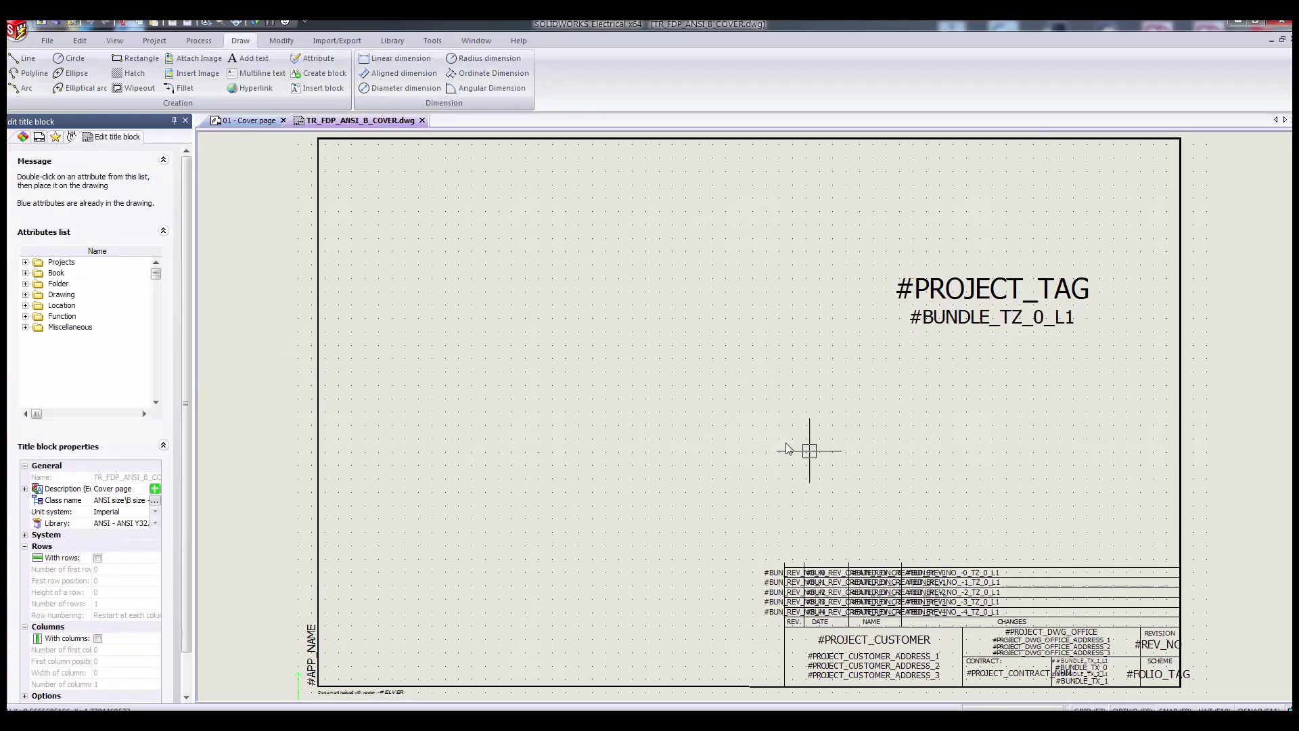
scroll(773, 426, down, 1)
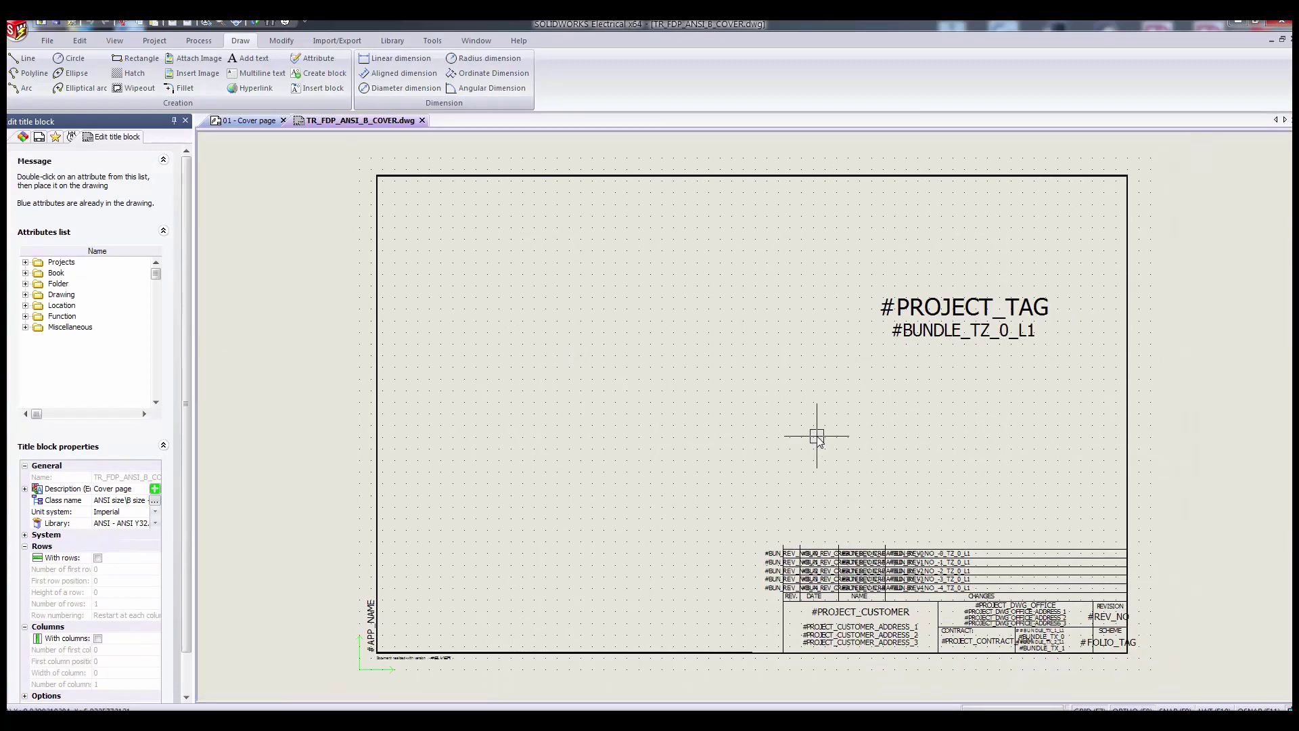
mouse_move(812, 430)
middle_down()
mouse_move(789, 394)
mouse_move(815, 435)
mouse_move(752, 413)
middle_up()
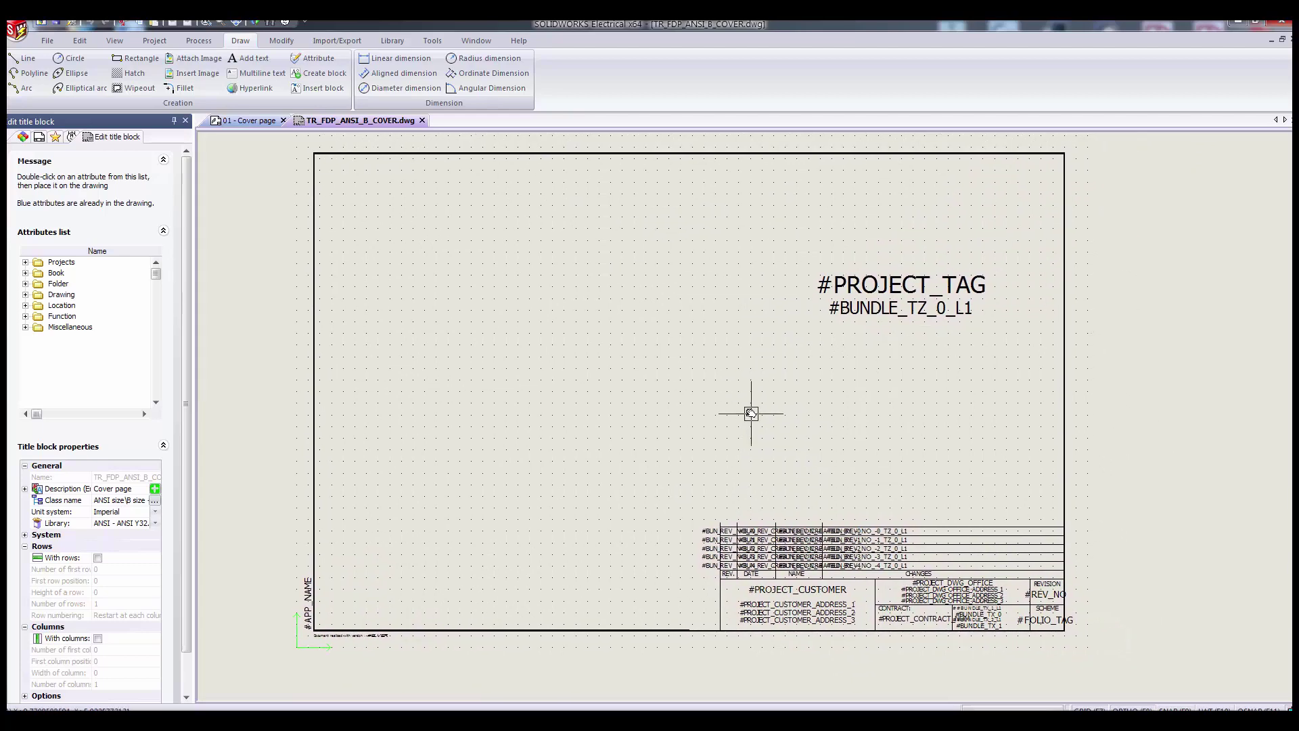
scroll(988, 590, up, 4)
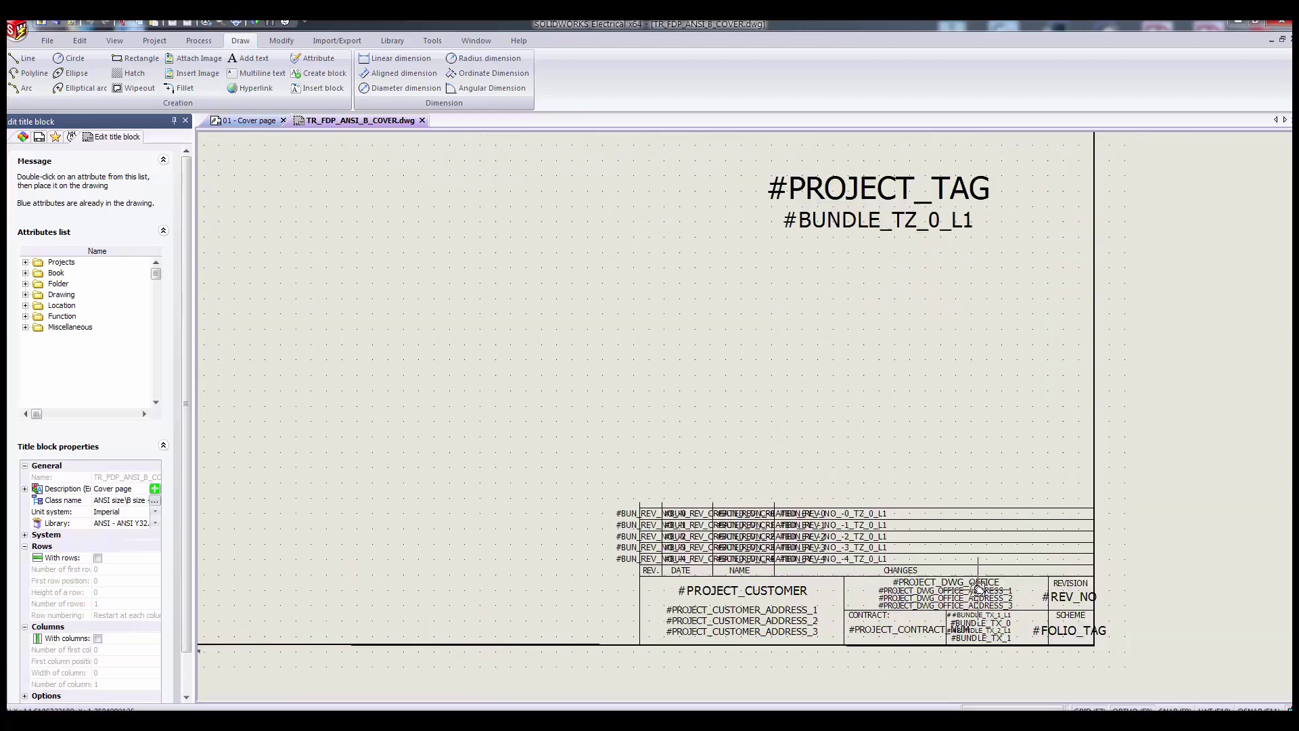
middle_drag(1003, 587, 951, 486)
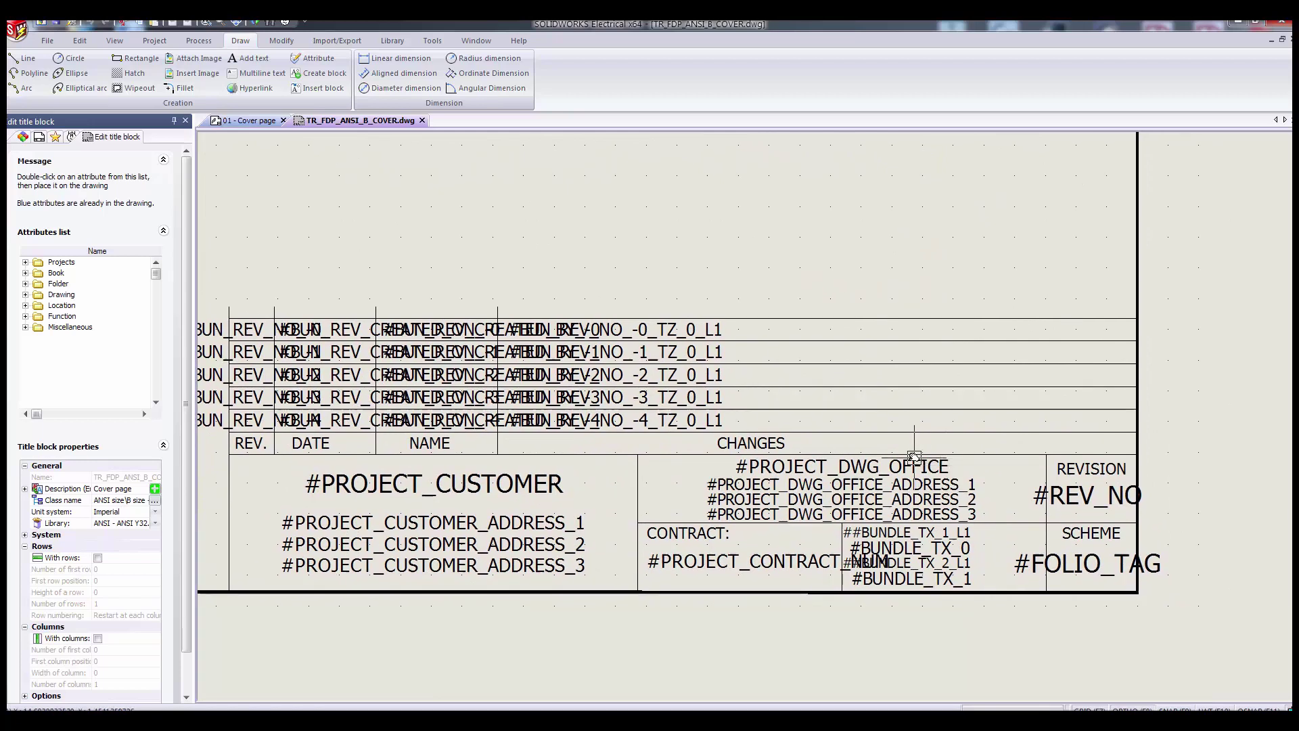
Step: Select the #BUNDLE_TX_0 and #BUNDLE_TX_1 attributes and browse the Book user-data attributes
click(879, 547)
click(893, 580)
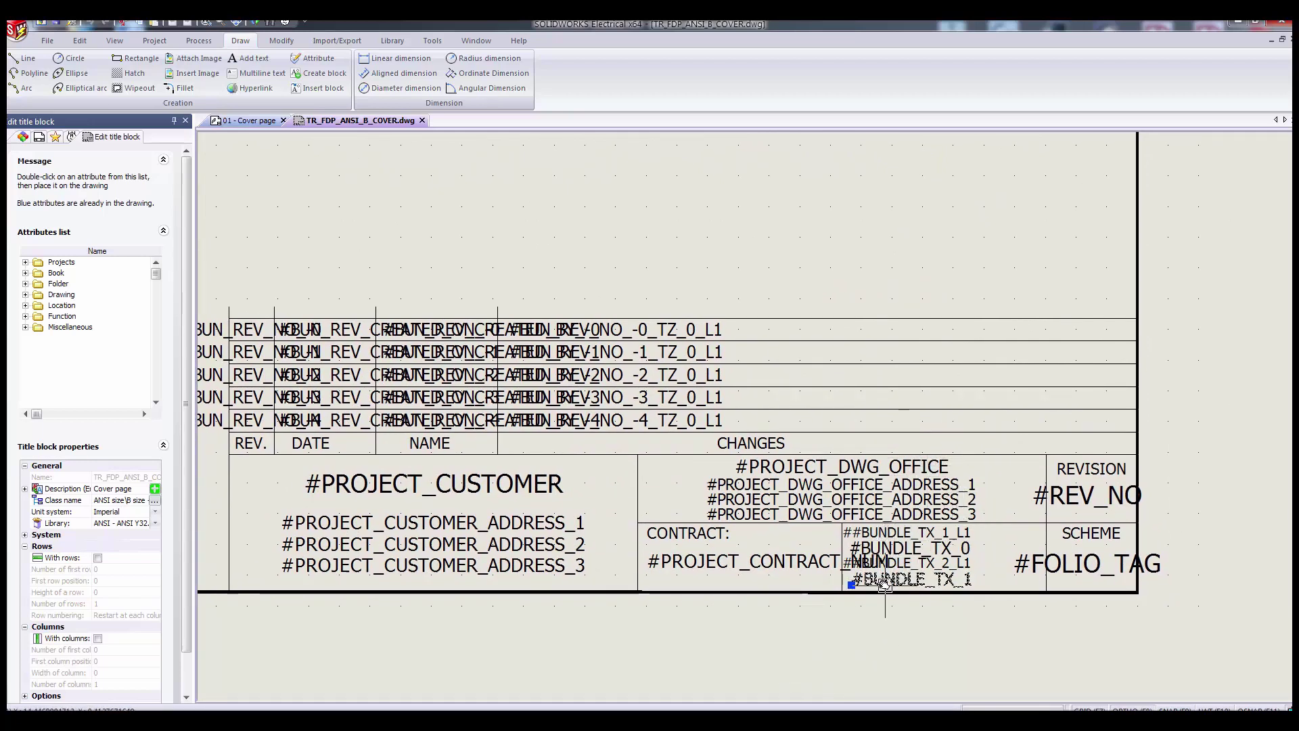
click(880, 550)
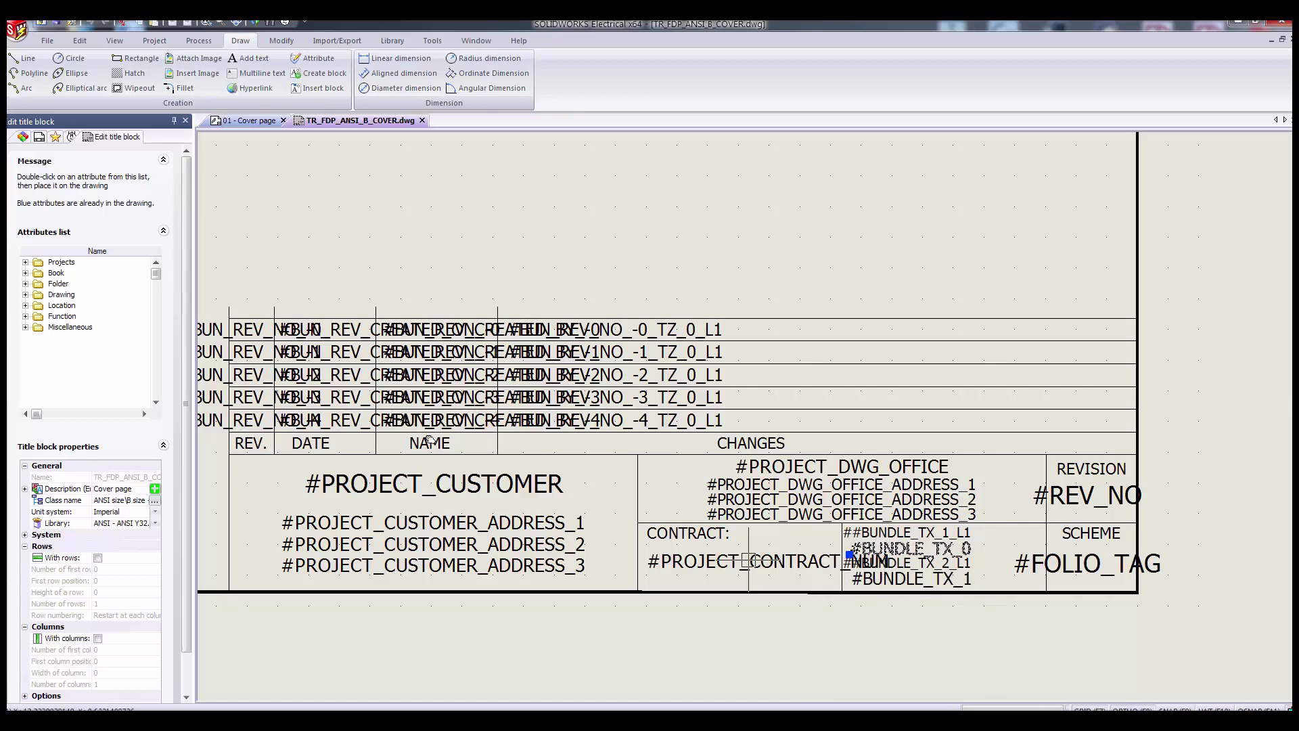
click(25, 274)
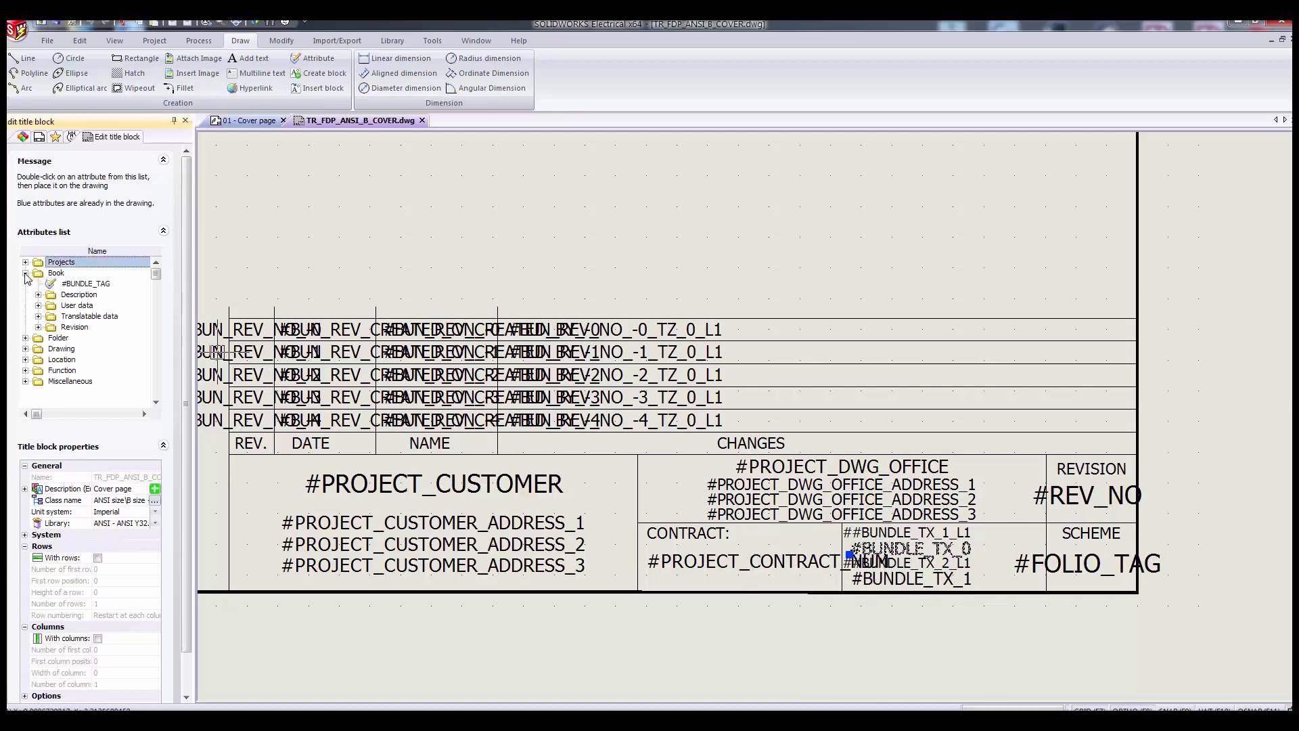
click(39, 306)
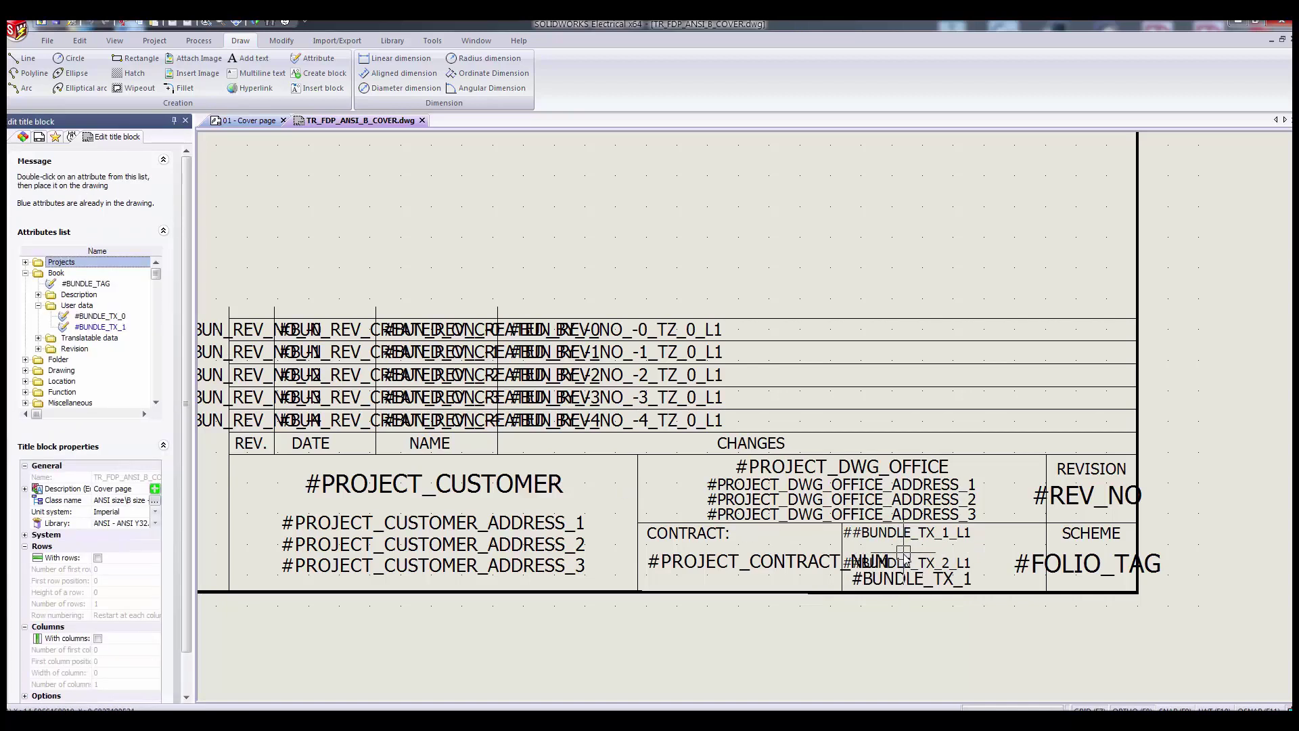
key(Escape)
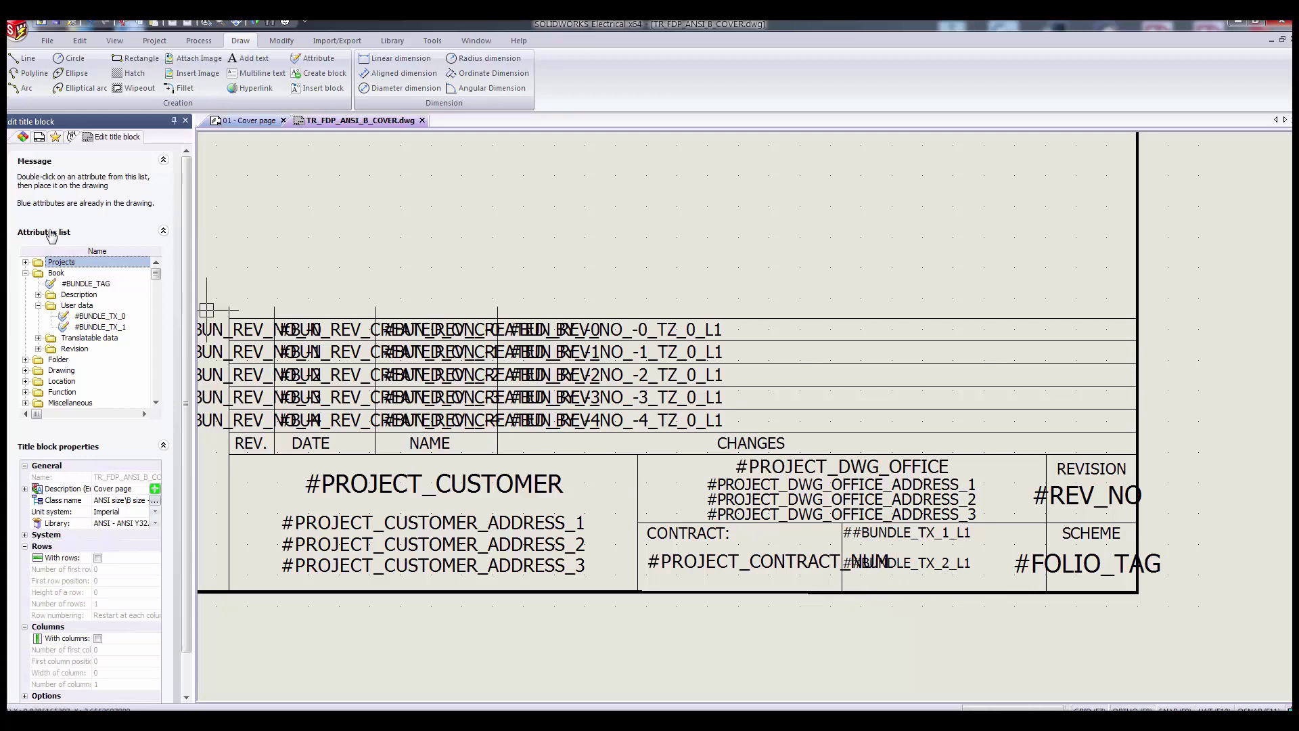
Step: Place #PROJECT_TX_0 and #PROJECT_TX_1 from Projects > User data into the user-data cell
click(25, 263)
scroll(95, 332, down, 2)
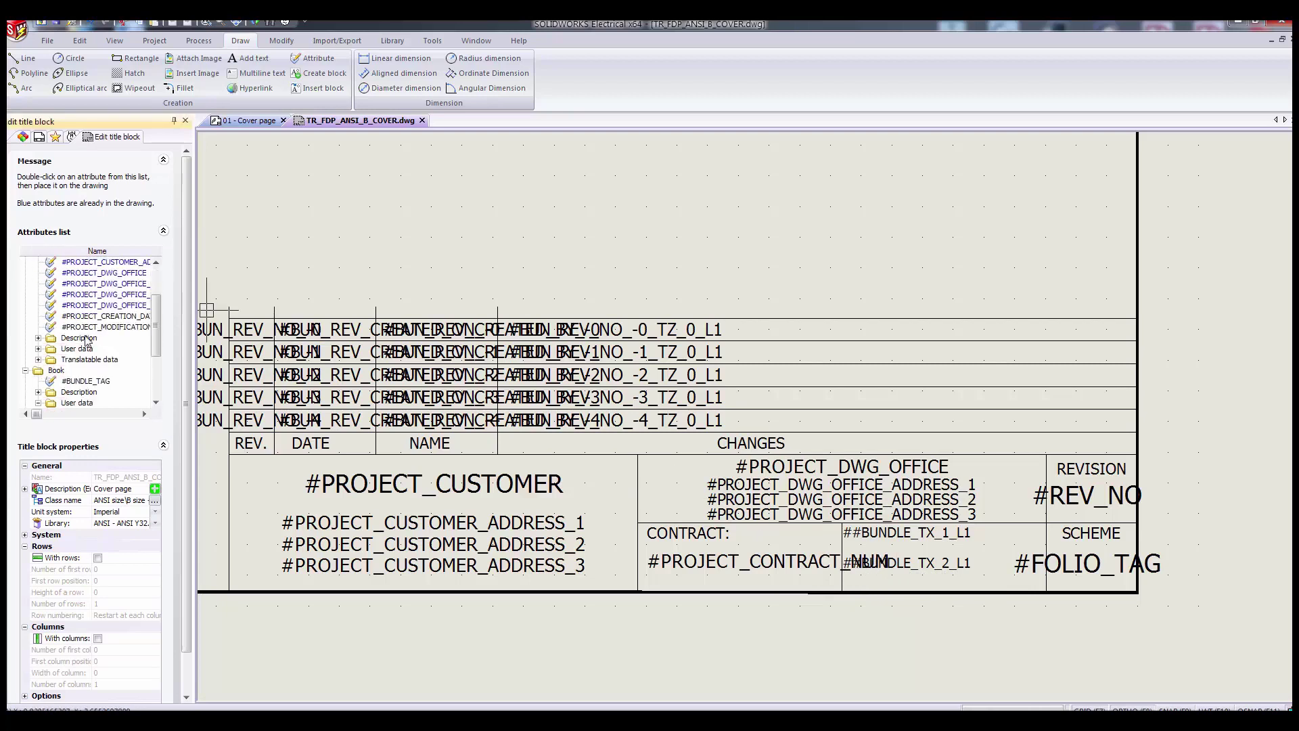
double_click(51, 350)
scroll(82, 339, down, 1)
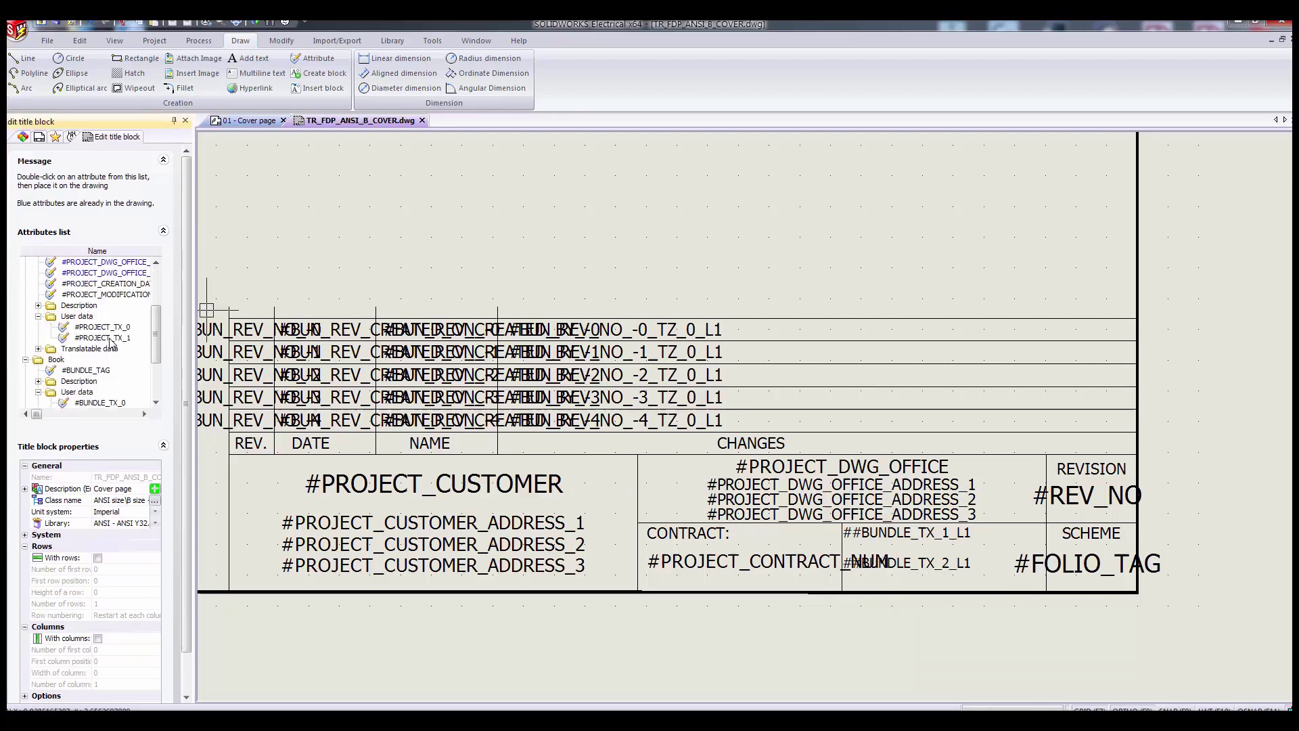
double_click(103, 327)
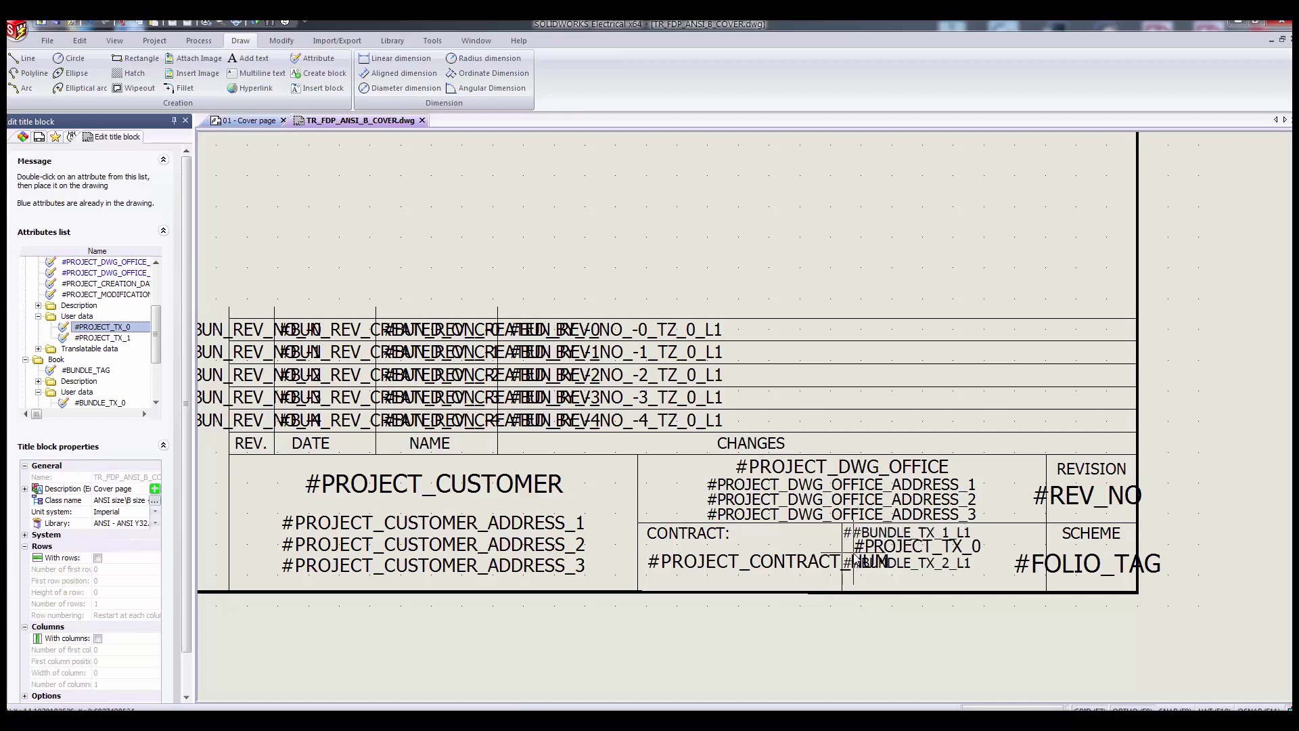
click(850, 551)
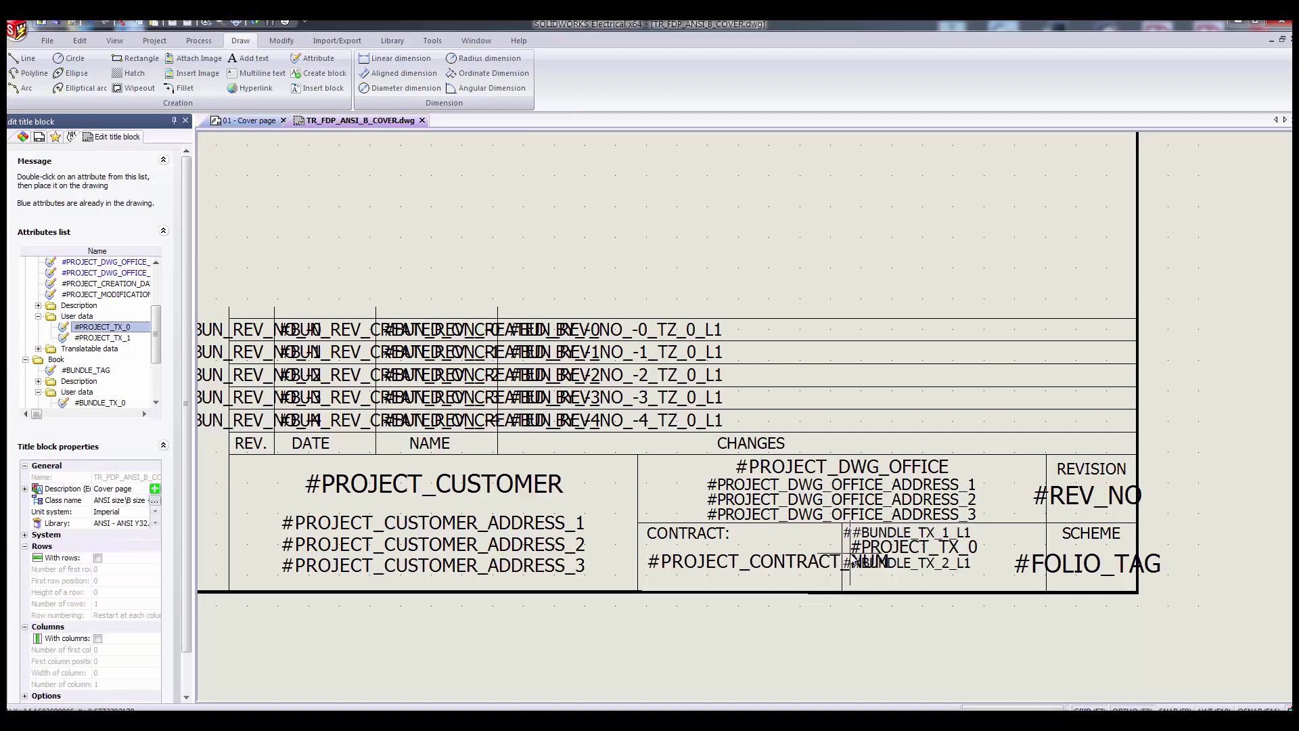
double_click(128, 337)
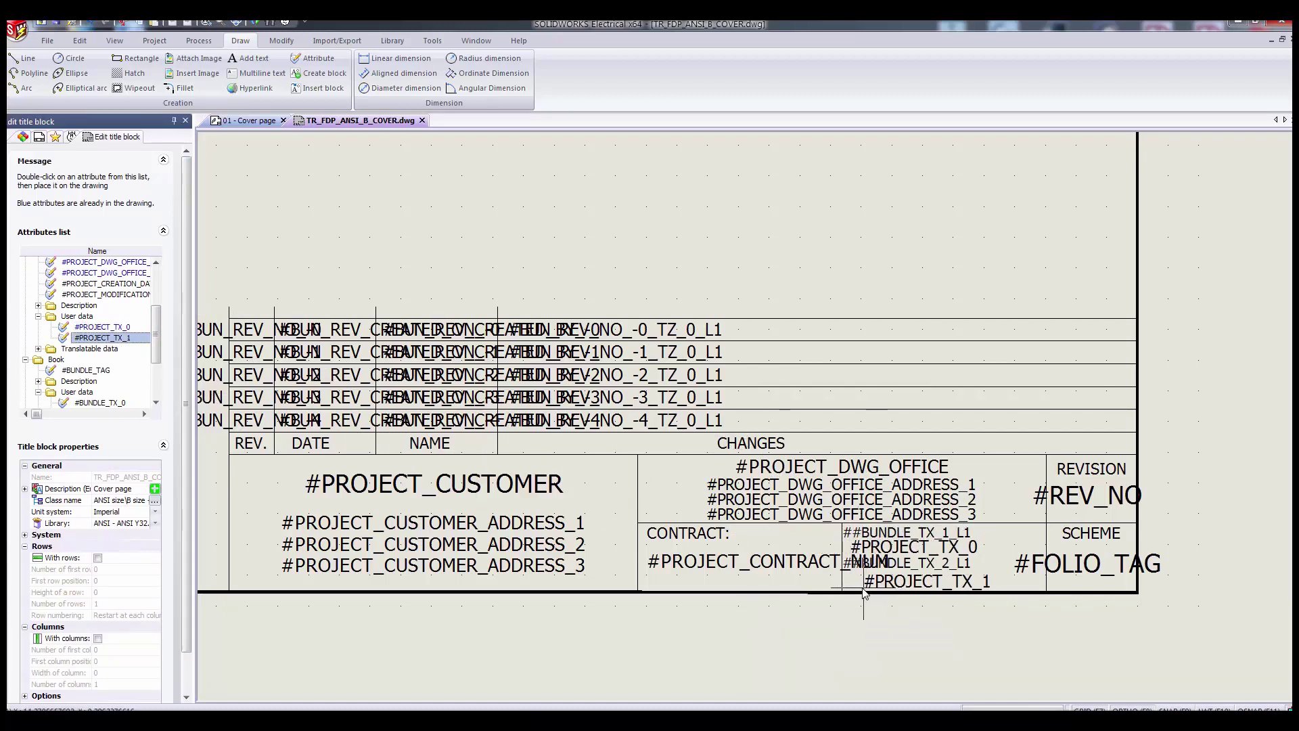
click(854, 586)
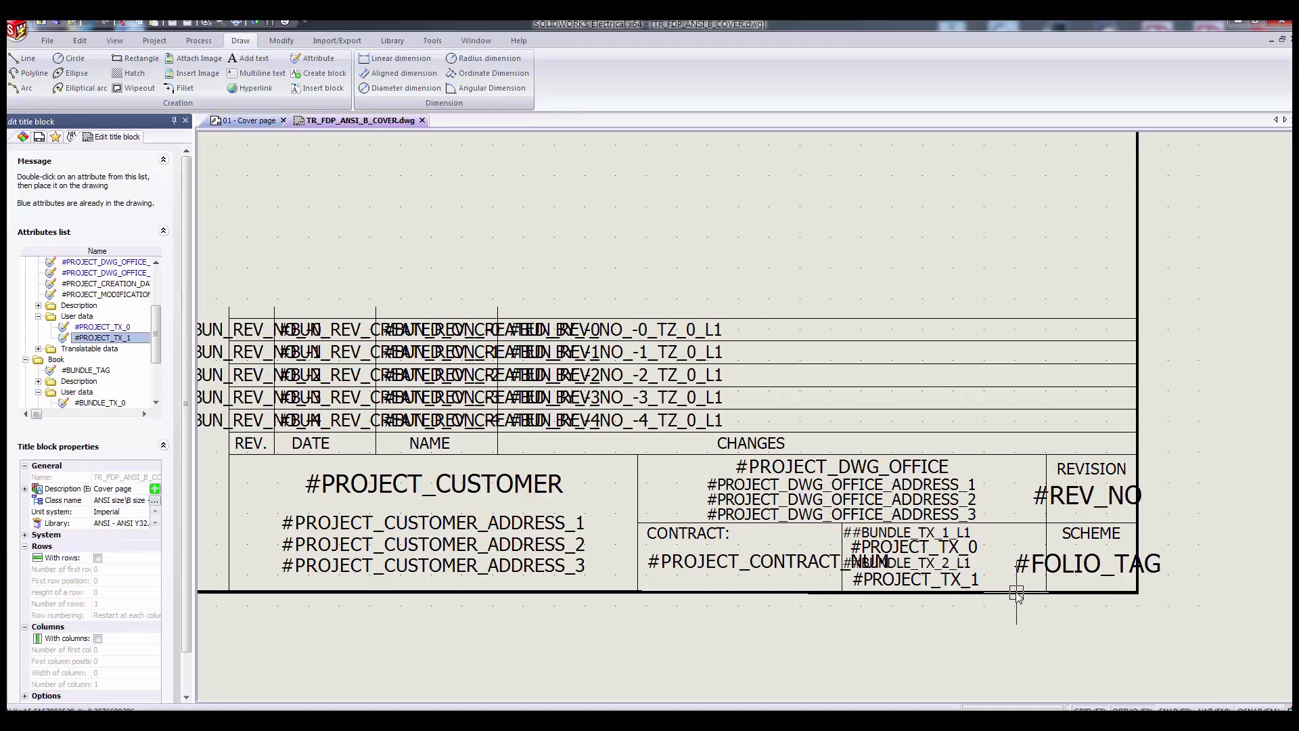
scroll(1017, 594, down, 3)
Step: Close TR_FDP_ANSI_B_COVER.dwg saving its changes, then switch back to the Documents list
middle_drag(846, 423, 928, 494)
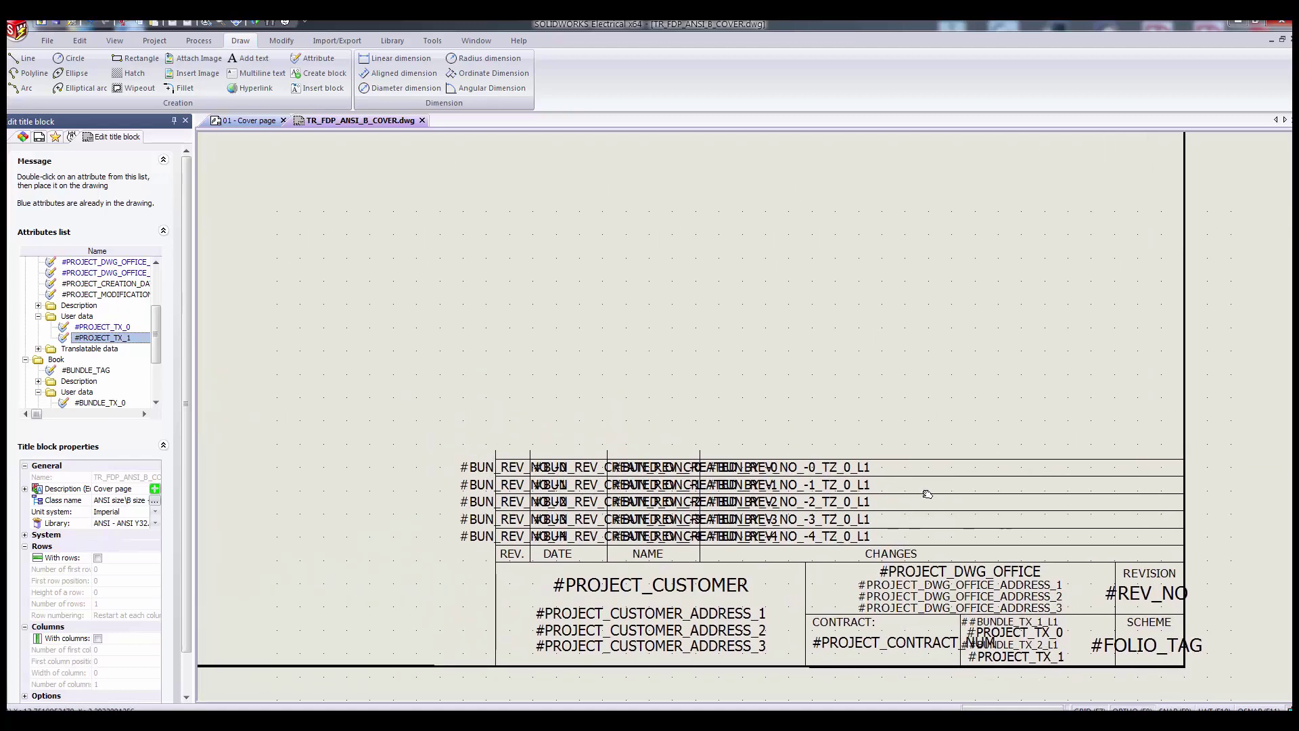
scroll(928, 494, down, 1)
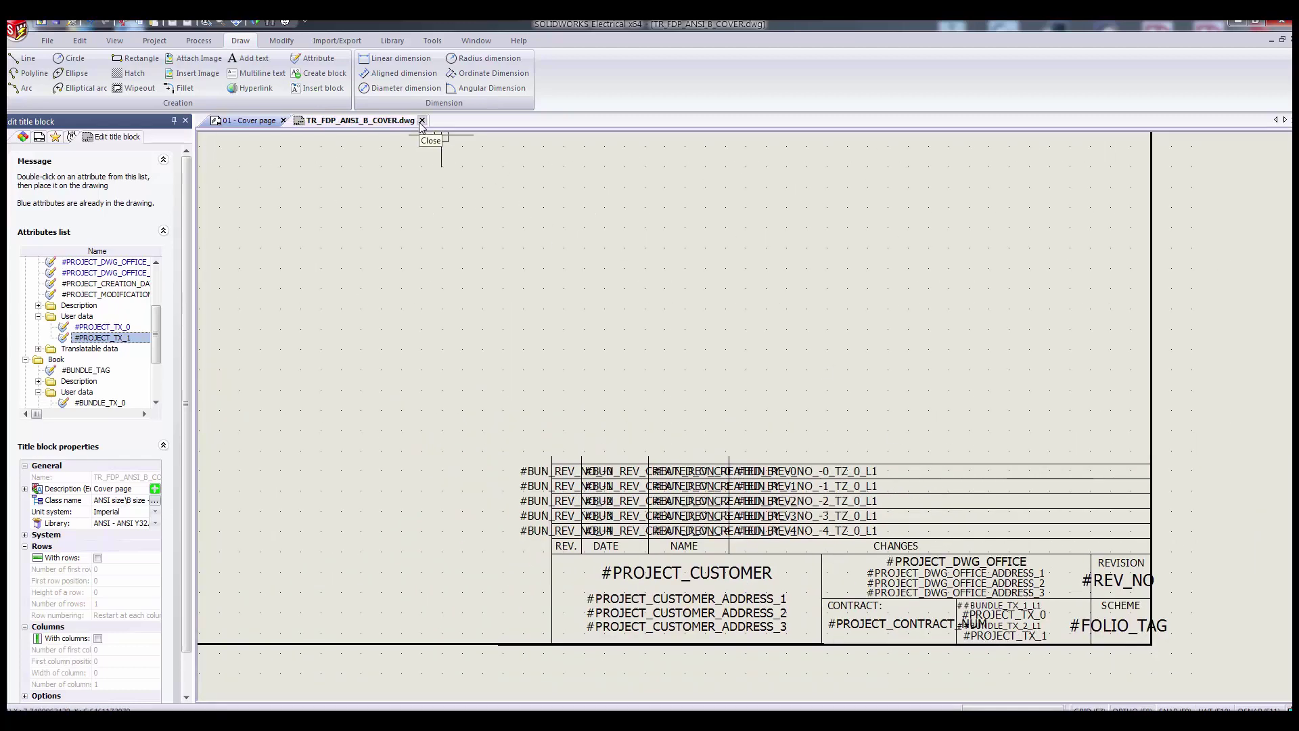
click(421, 121)
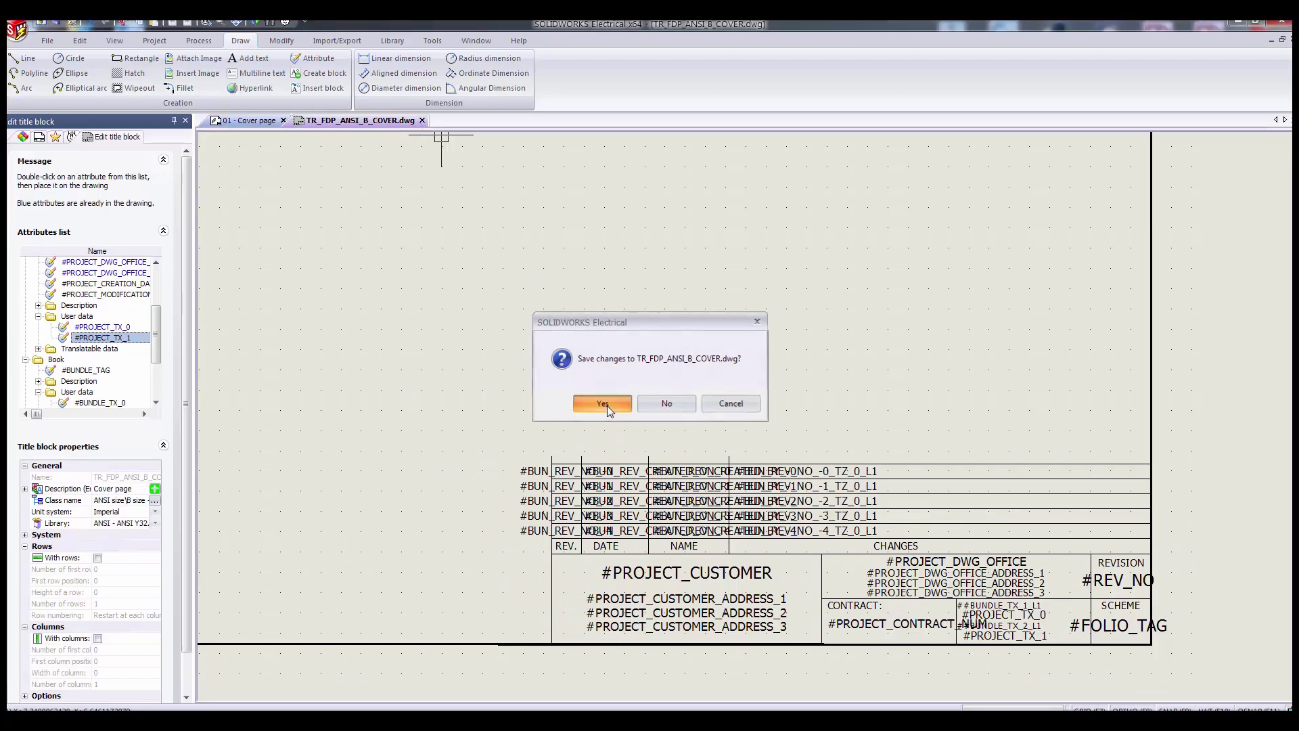
click(607, 404)
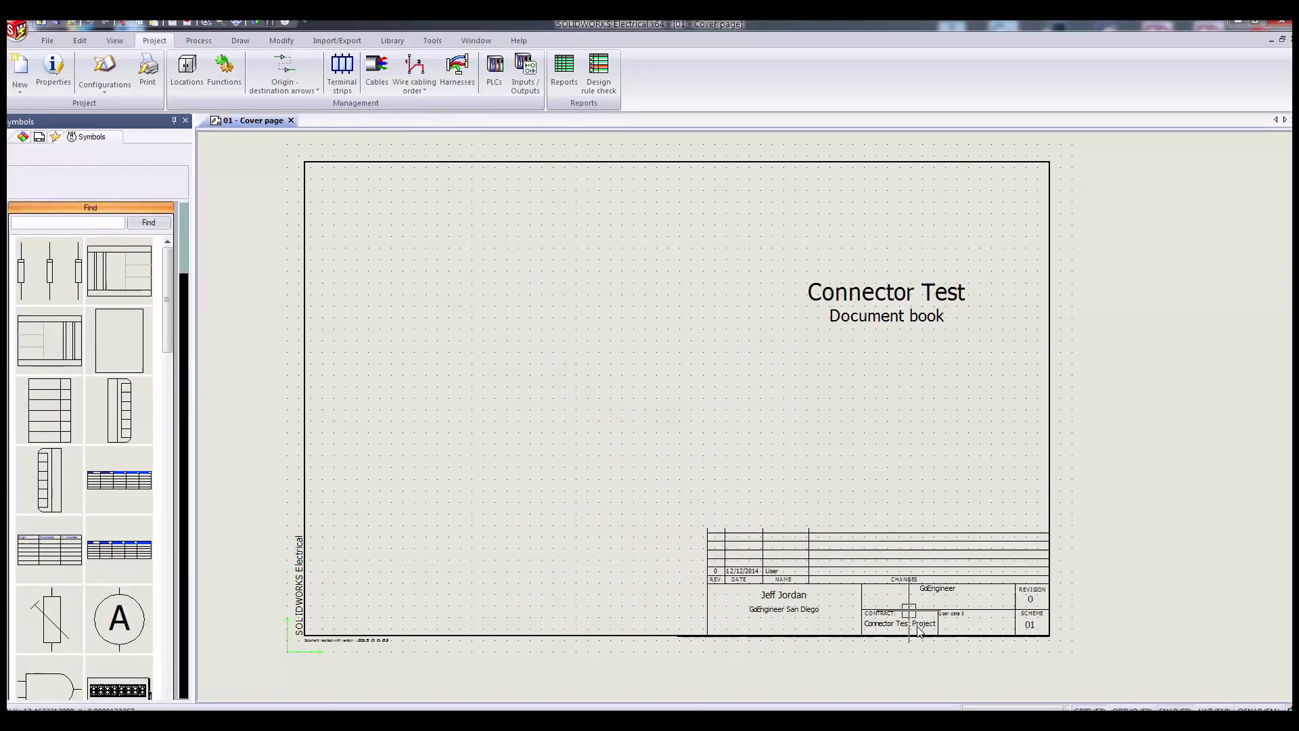
scroll(995, 620, up, 3)
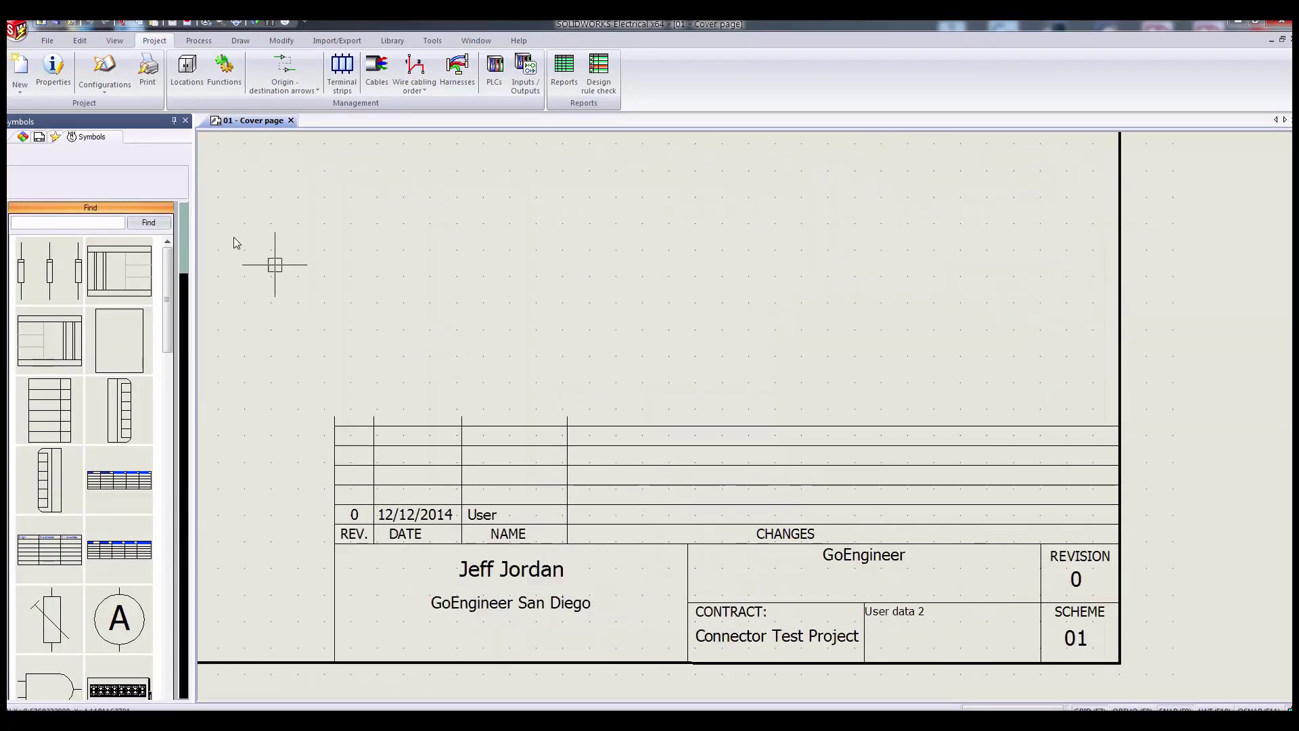
click(37, 138)
Step: Update the cover page title block again and frame the sheet to review both user-data lines
right_click(73, 172)
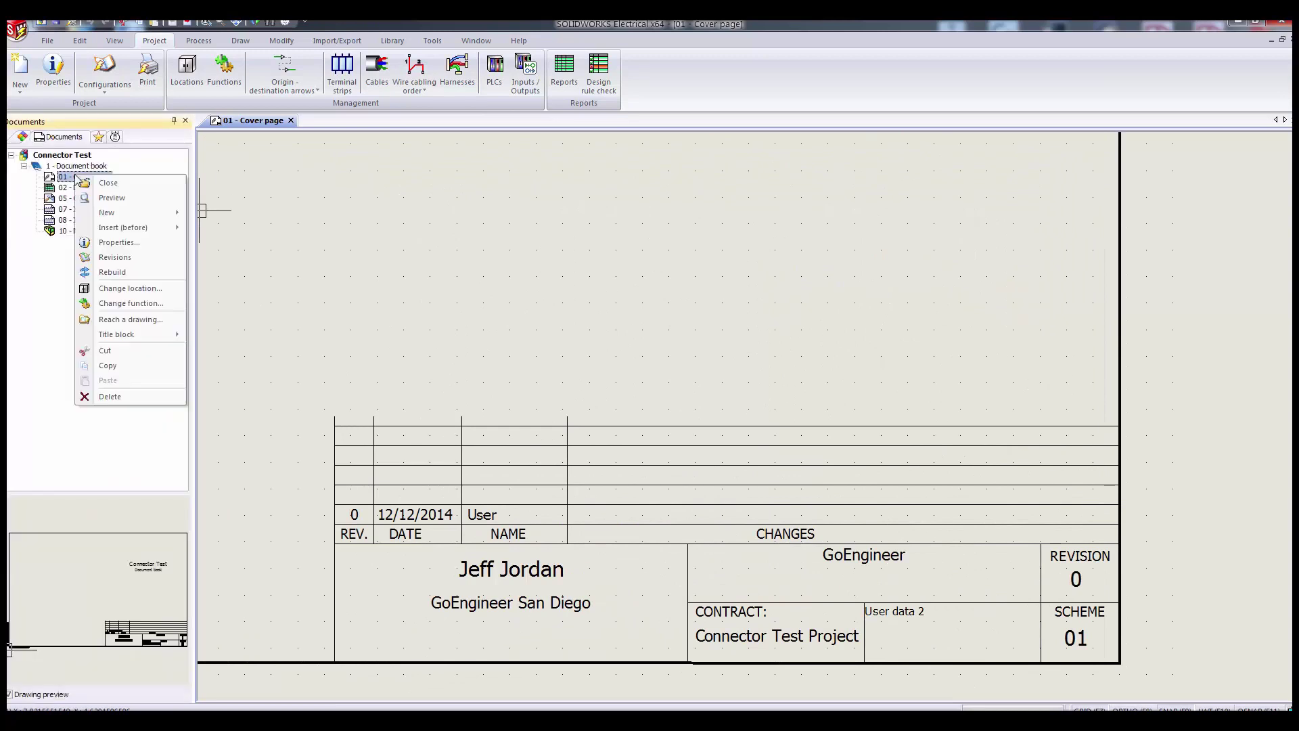
mouse_move(156, 334)
click(216, 335)
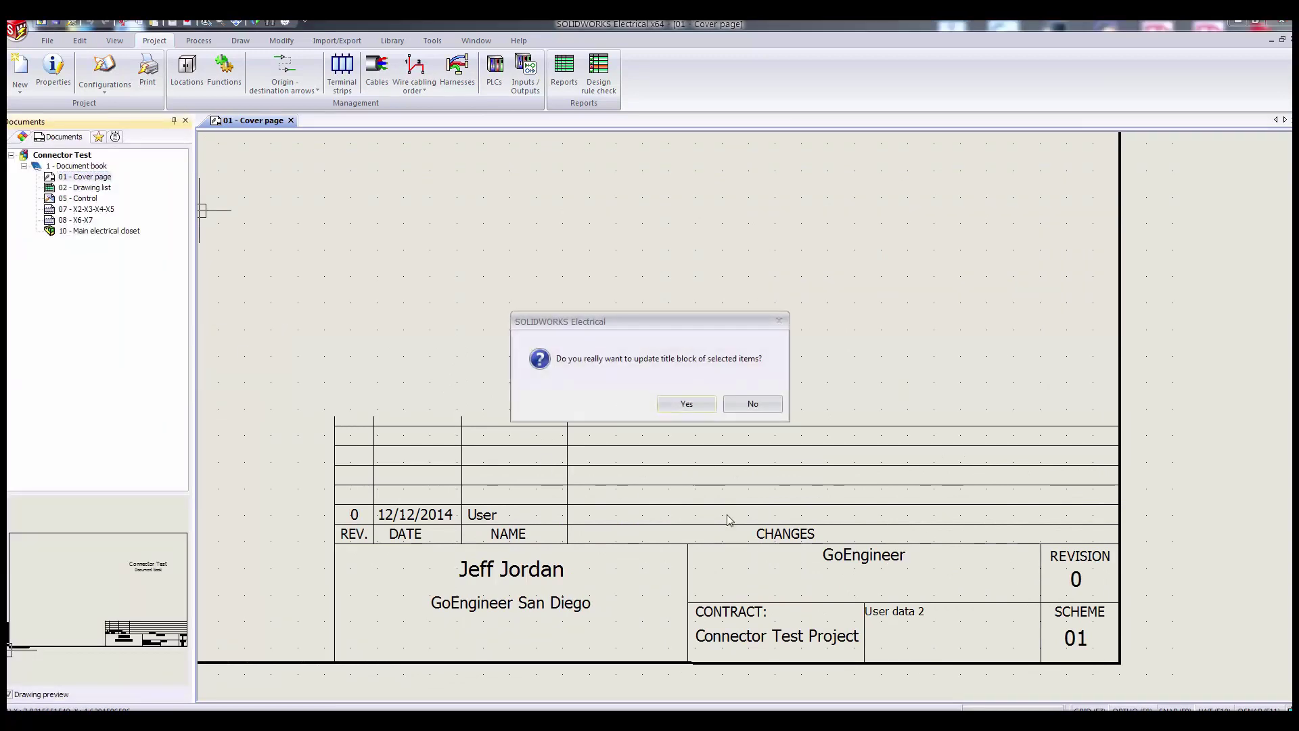
click(686, 405)
scroll(1025, 630, up, 3)
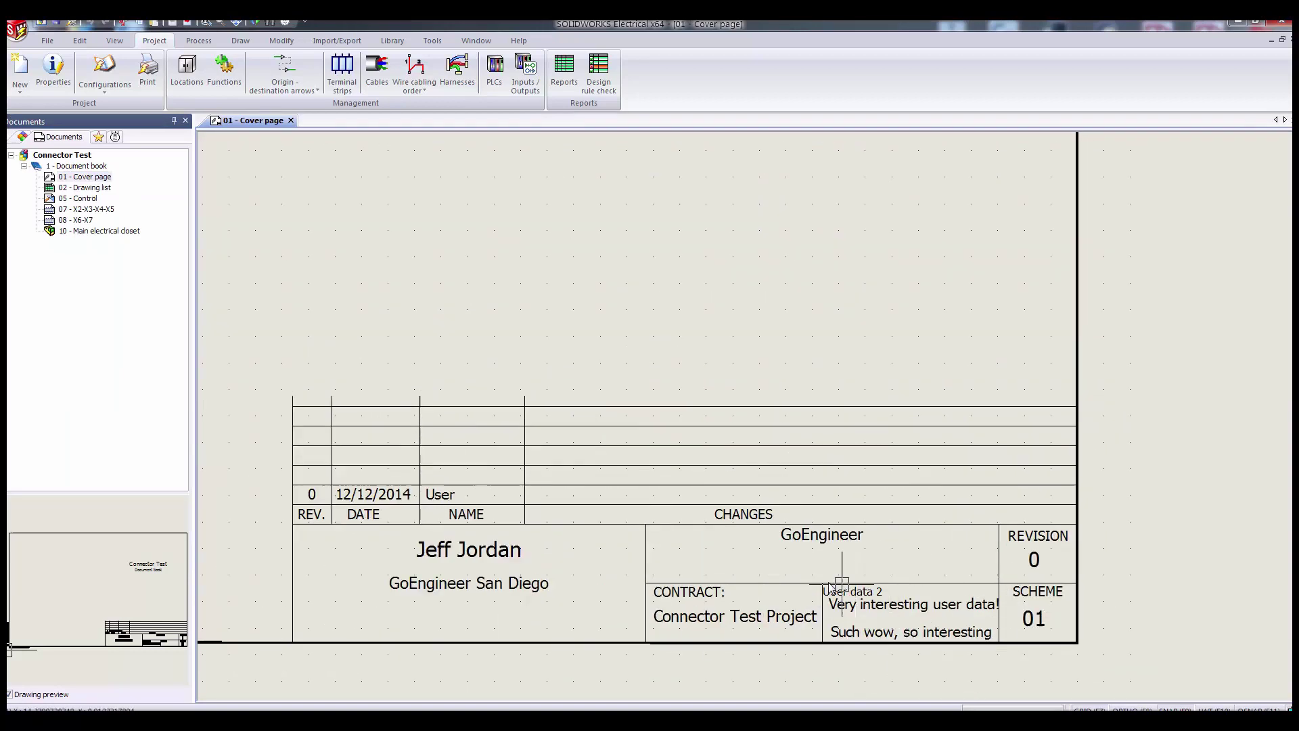
scroll(824, 554, down, 4)
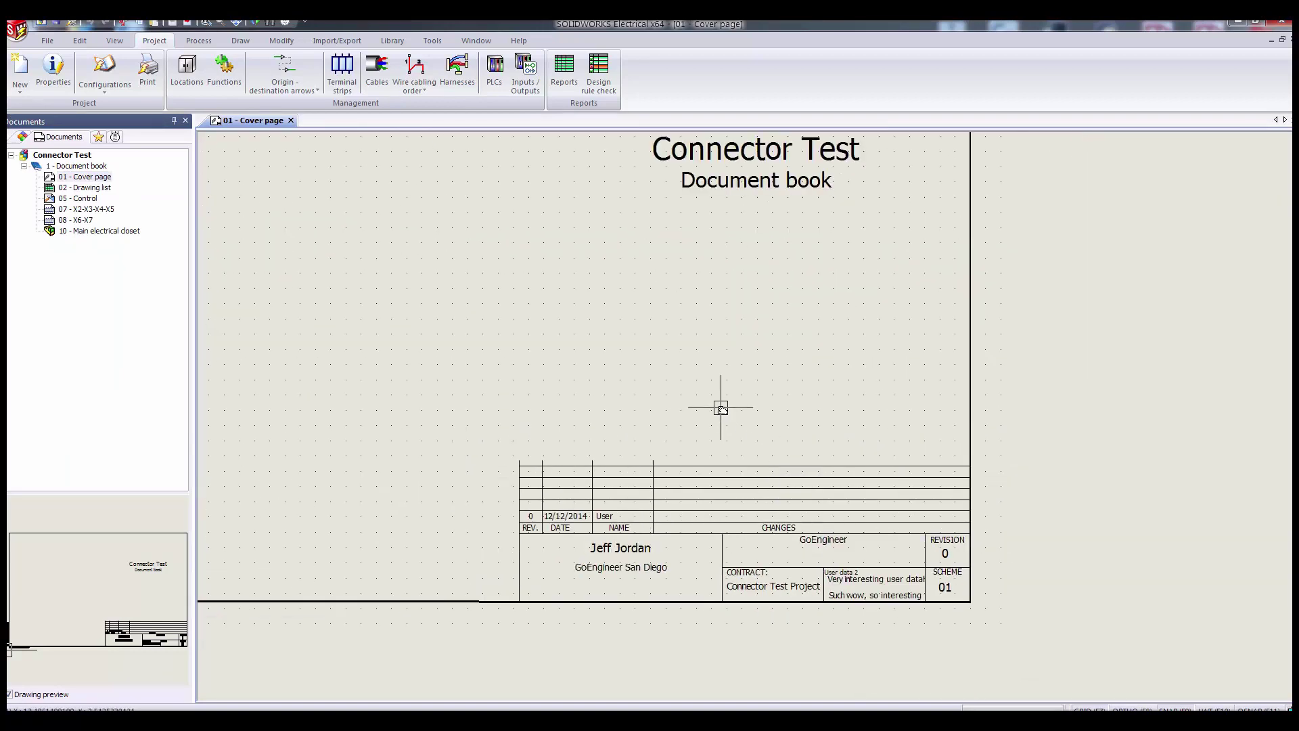
mouse_move(716, 406)
middle_down()
mouse_move(890, 499)
mouse_move(981, 475)
middle_up()
middle_drag(885, 399, 887, 454)
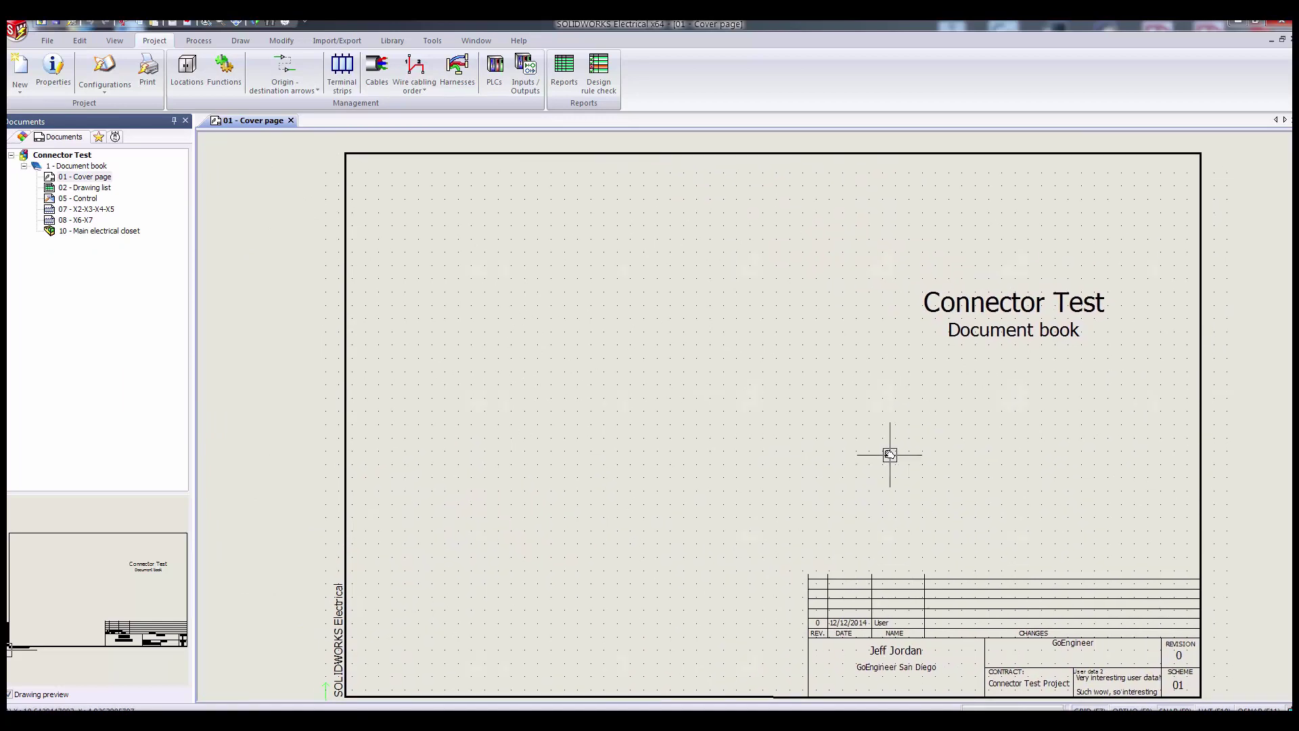